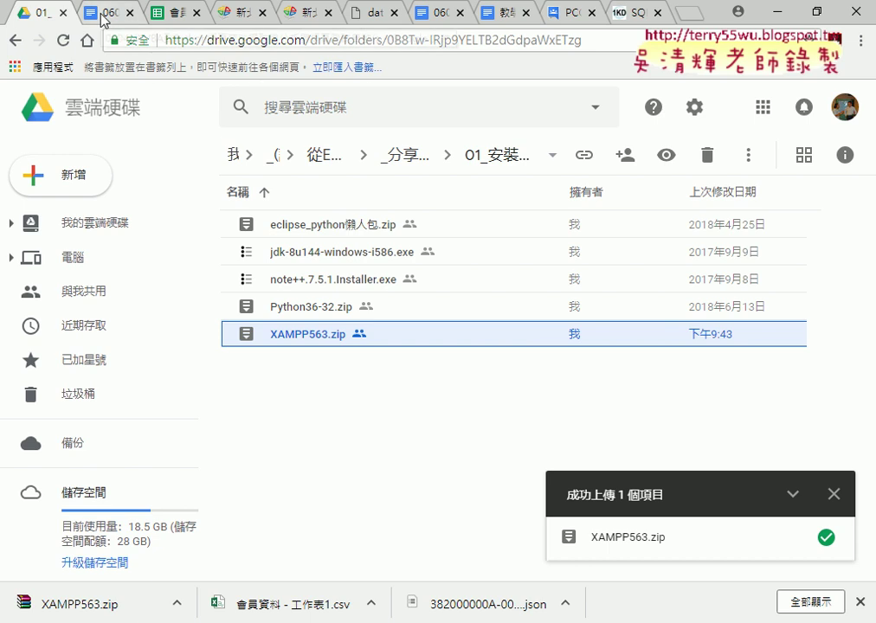
Go back up to the parent shared course folder listing 01_安裝環境 and 02_範例檔.
left_click(14, 40)
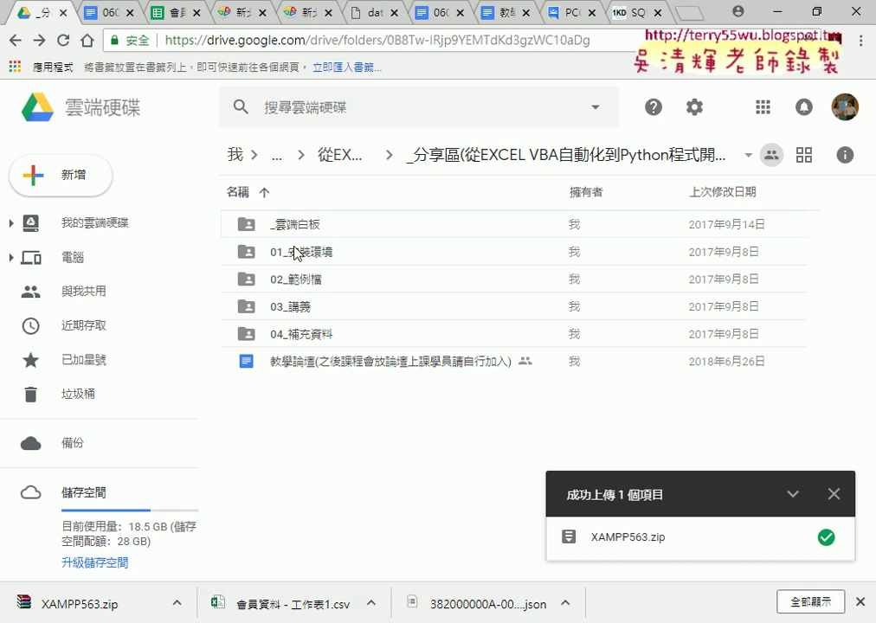
In the course notes, highlight the pip install beautifulsoup4 command and the Youtube playlist heading.
left_click(86, 11)
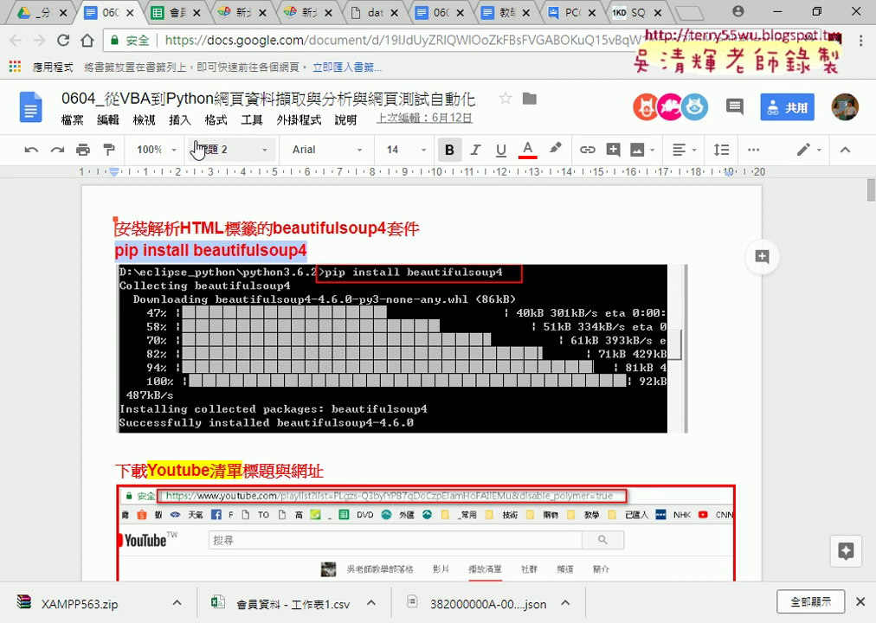
left_click_drag(313, 254, 115, 251)
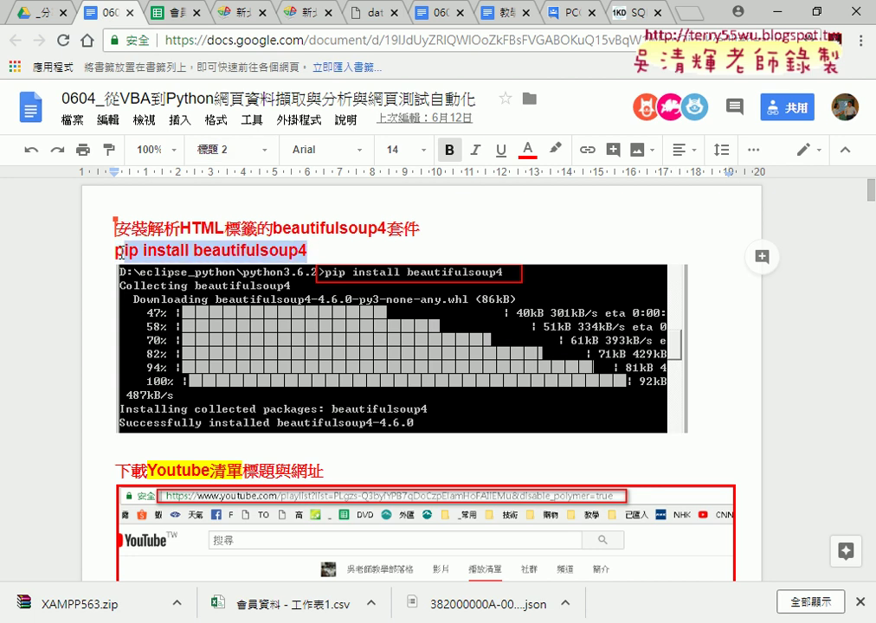
scroll(453, 440, "down", 2)
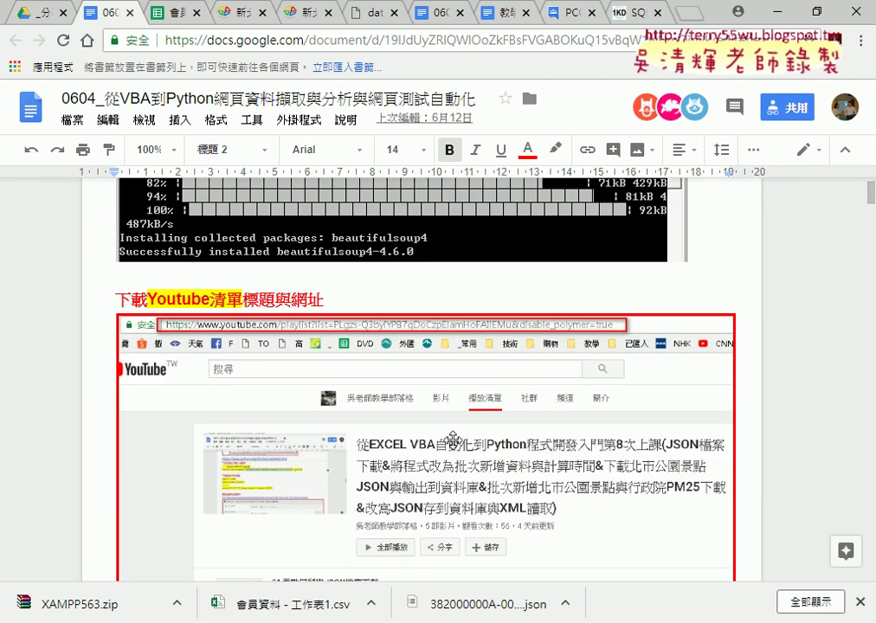
left_click_drag(116, 299, 327, 295)
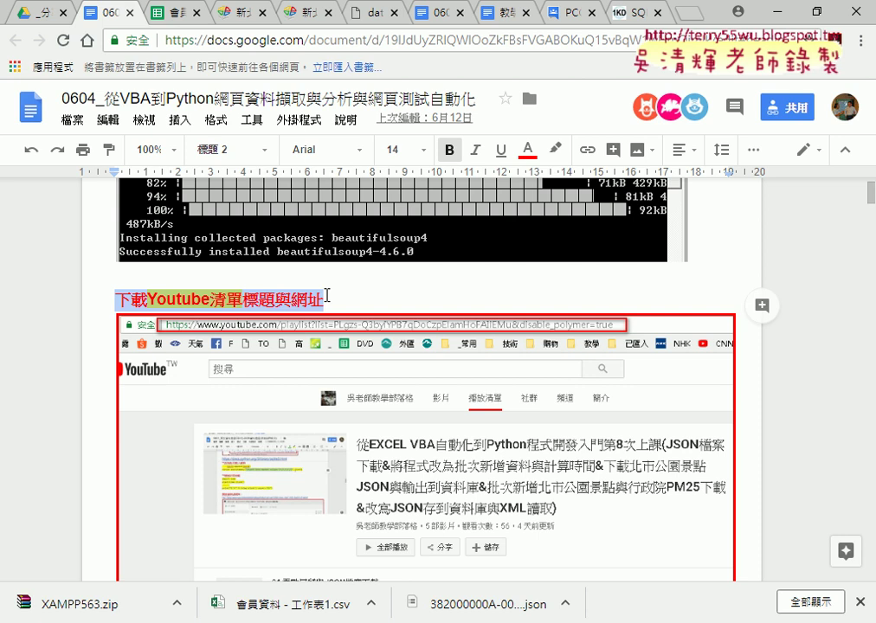
Open the Python course lesson 8 playlist link in a new browser tab.
scroll(473, 315, "down", 3)
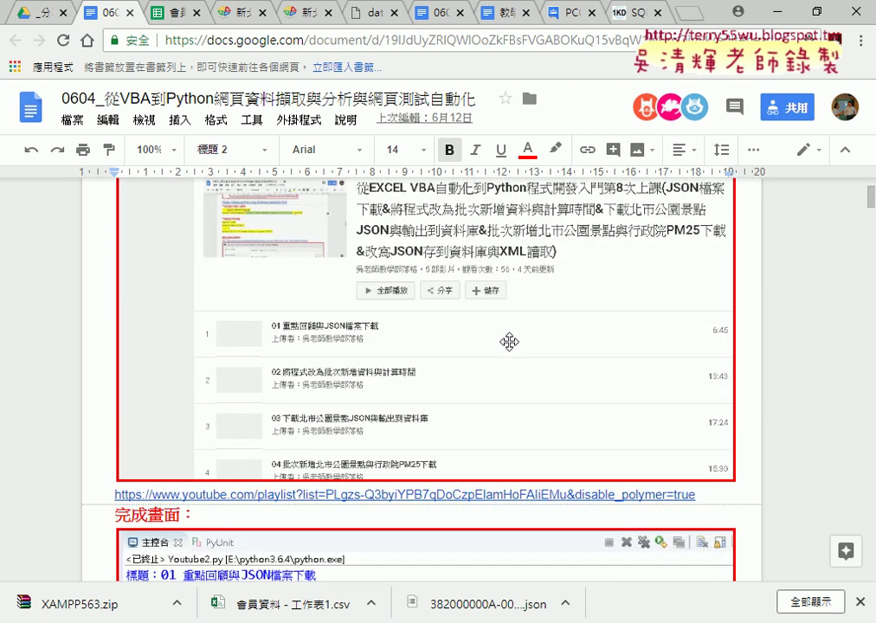
left_click(421, 495)
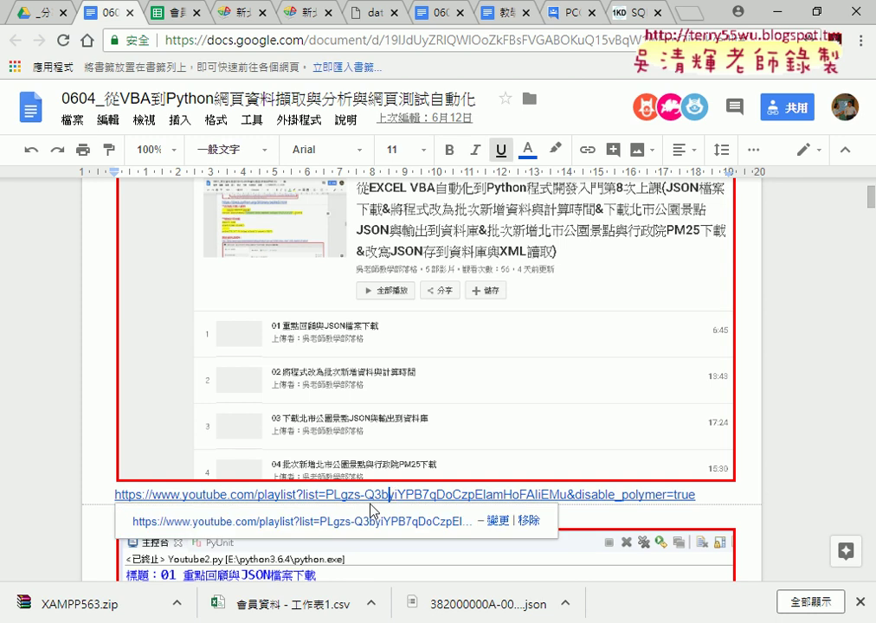
left_click(374, 523)
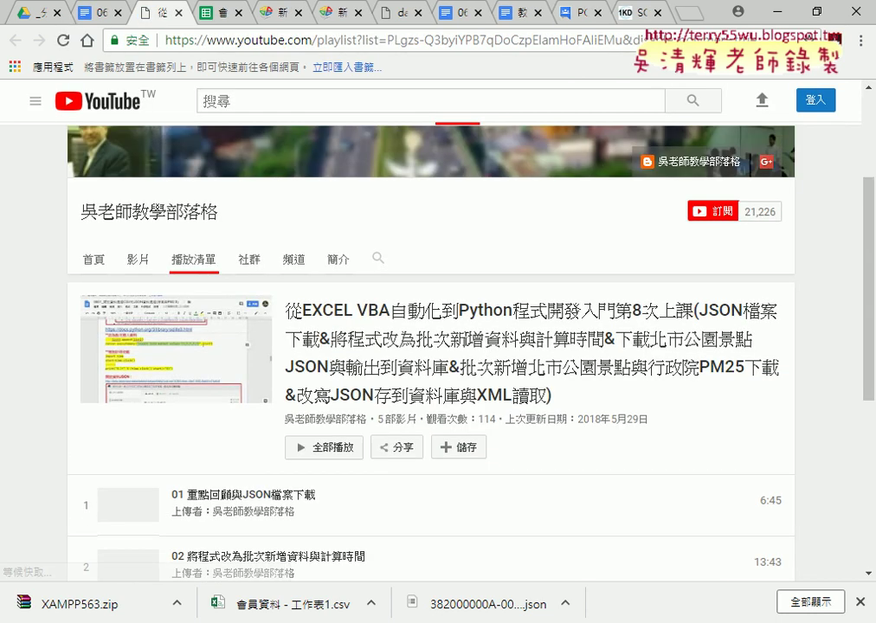
scroll(482, 347, "down", 3)
scroll(351, 270, "down", 2)
scroll(317, 268, "up", 2)
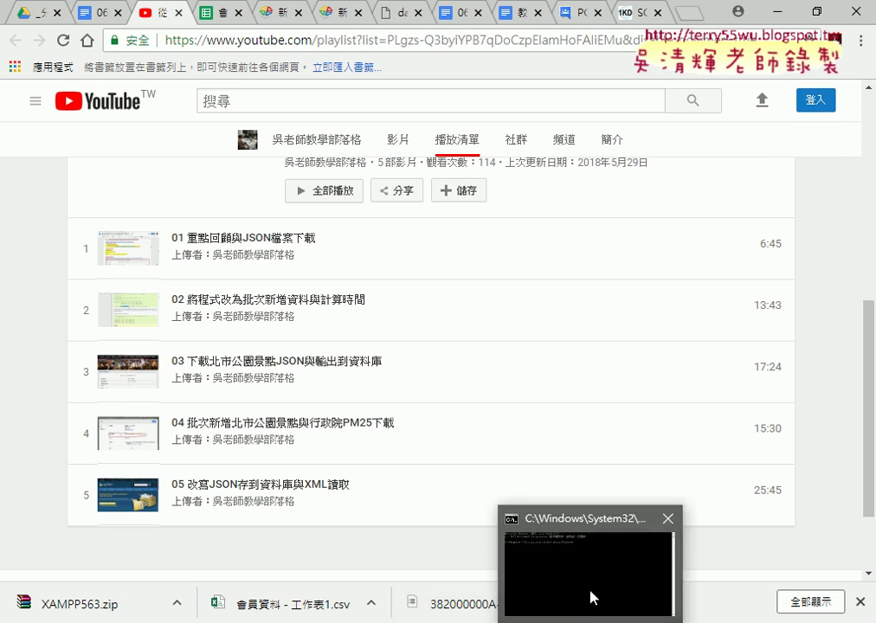
Copy the 'pip install beautifulsoup4' line from the course notes.
left_click(590, 595)
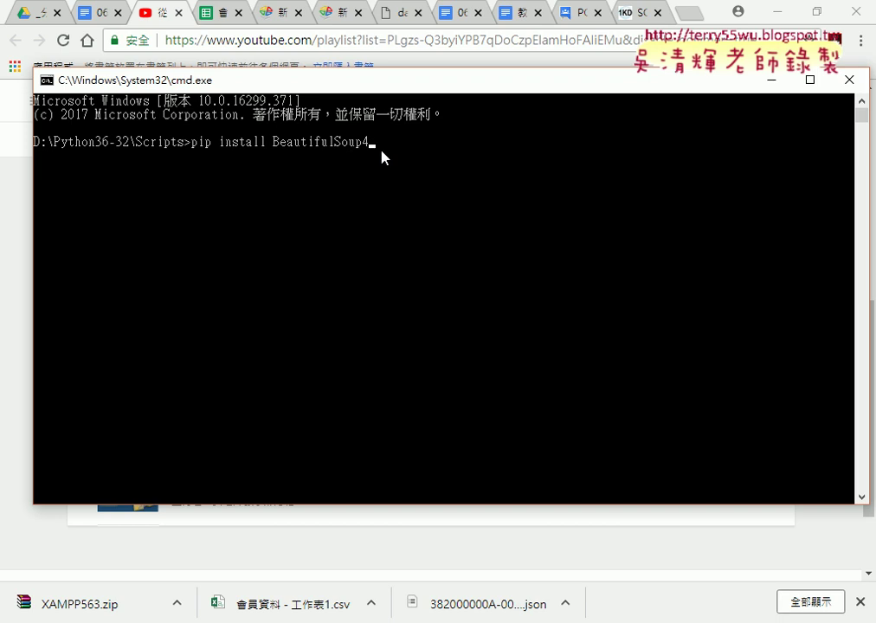
left_click(97, 14)
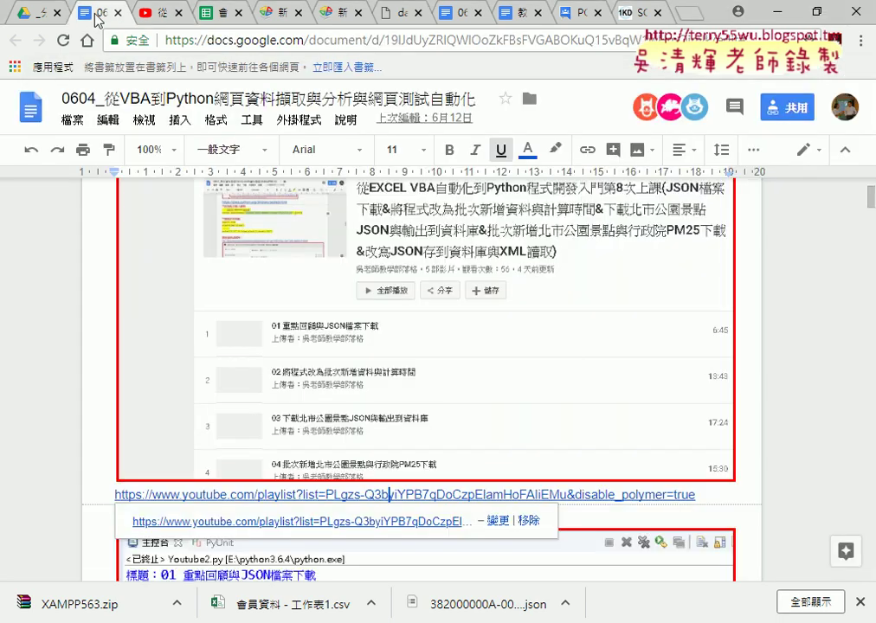
scroll(289, 307, "up", 6)
scroll(296, 312, "up", 1)
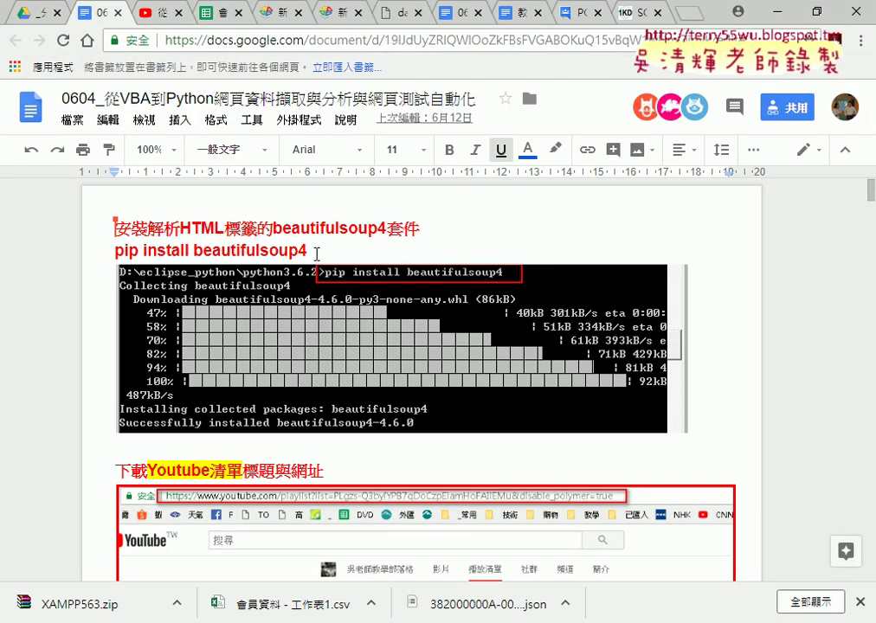
left_click_drag(317, 253, 112, 252)
right_click(195, 254)
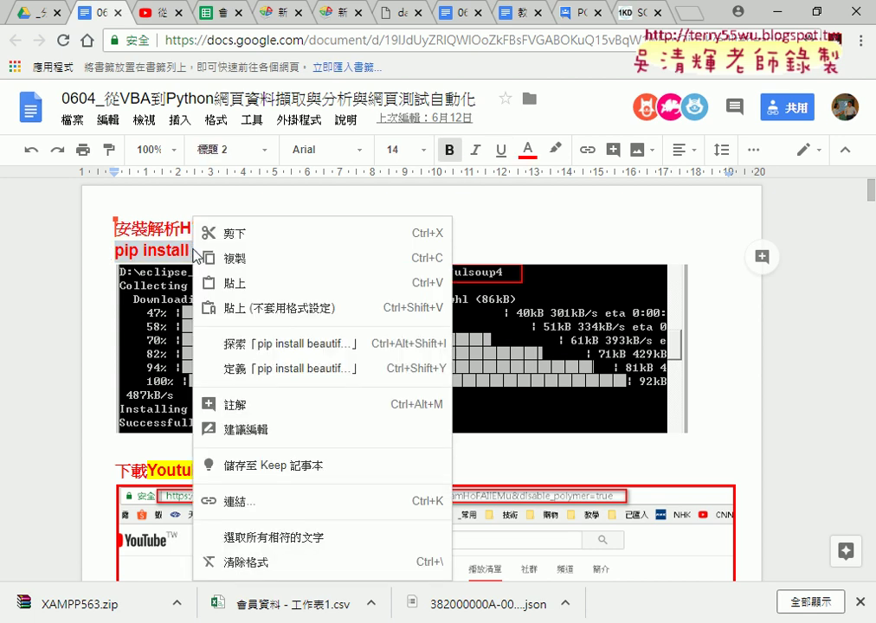
left_click(212, 258)
Run pip install beautifulsoup4 in Command Prompt, then close the window once installation succeeds.
key("alt+Tab")
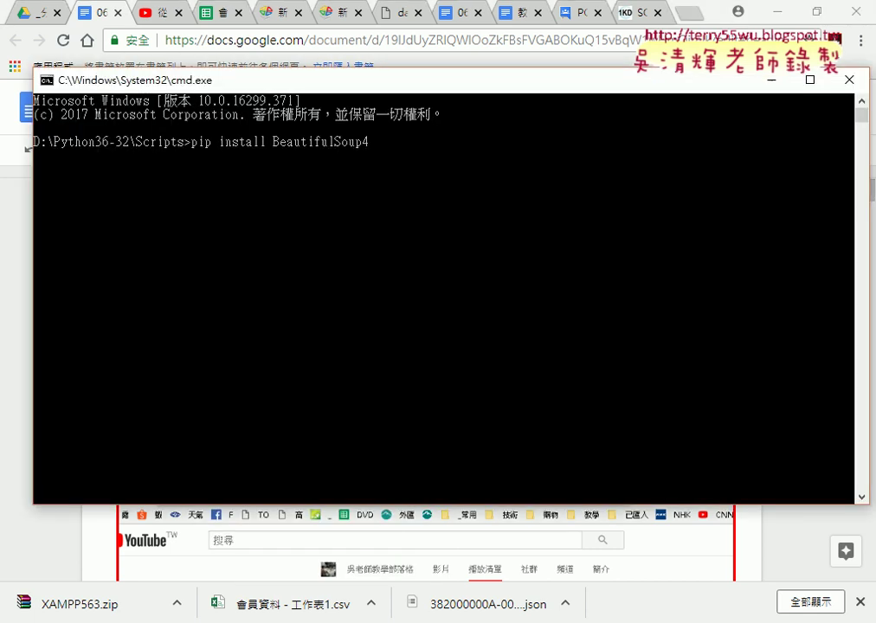
key("BackSpace")
key("BackSpace")
key("BackSpace")
key("BackSpace")
key("BackSpace")
key("BackSpace")
key("BackSpace")
key("BackSpace")
key("BackSpace")
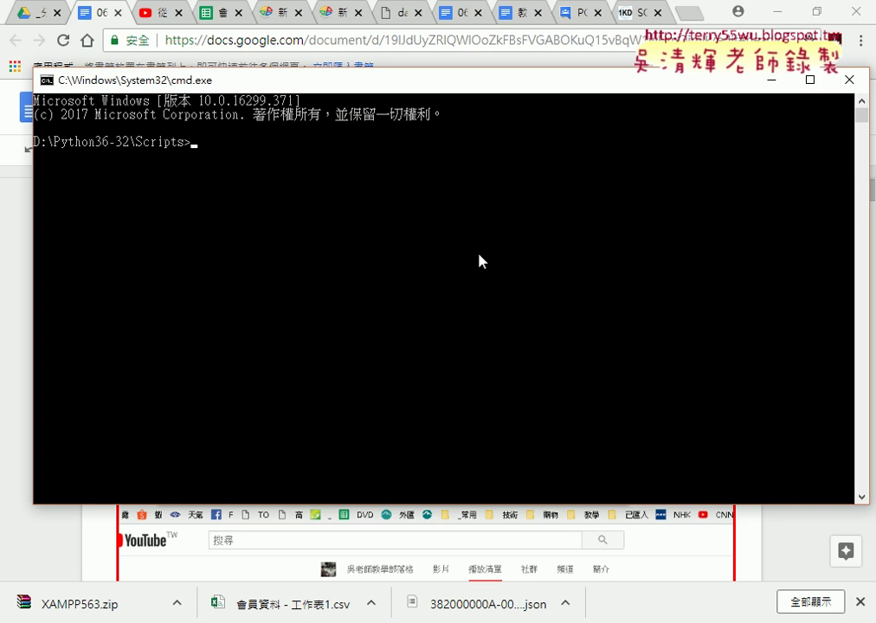
type("pip install beautifulsoup4")
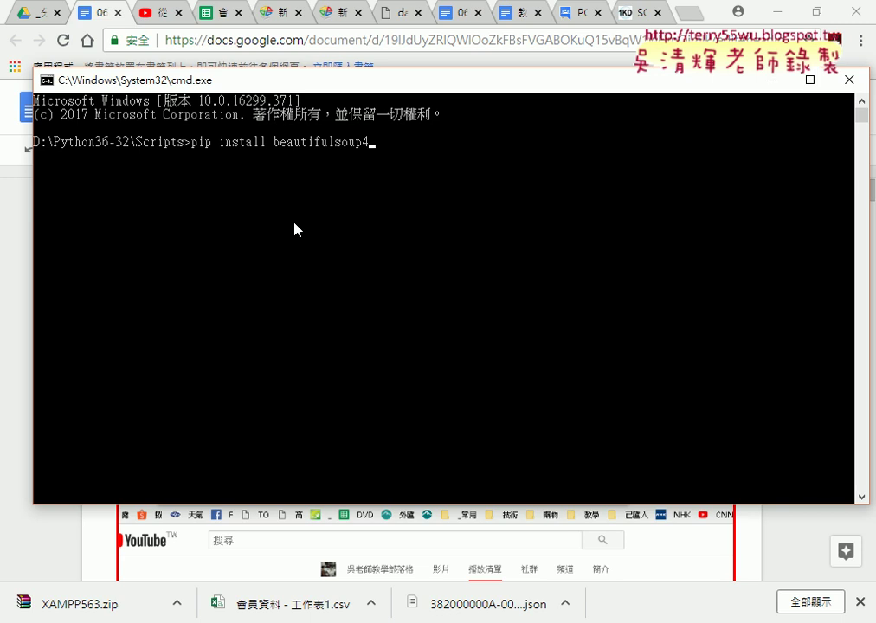
key("Return")
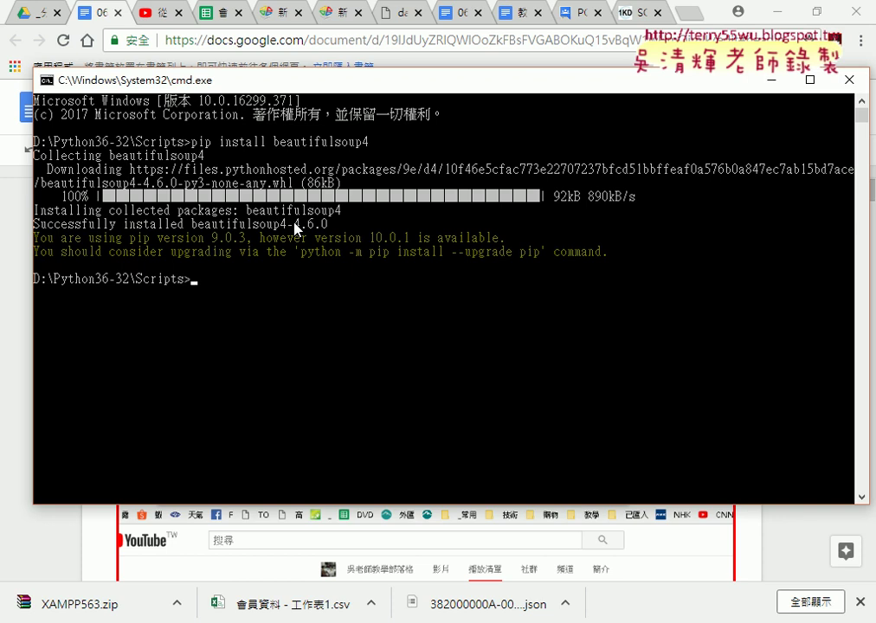
left_click(846, 79)
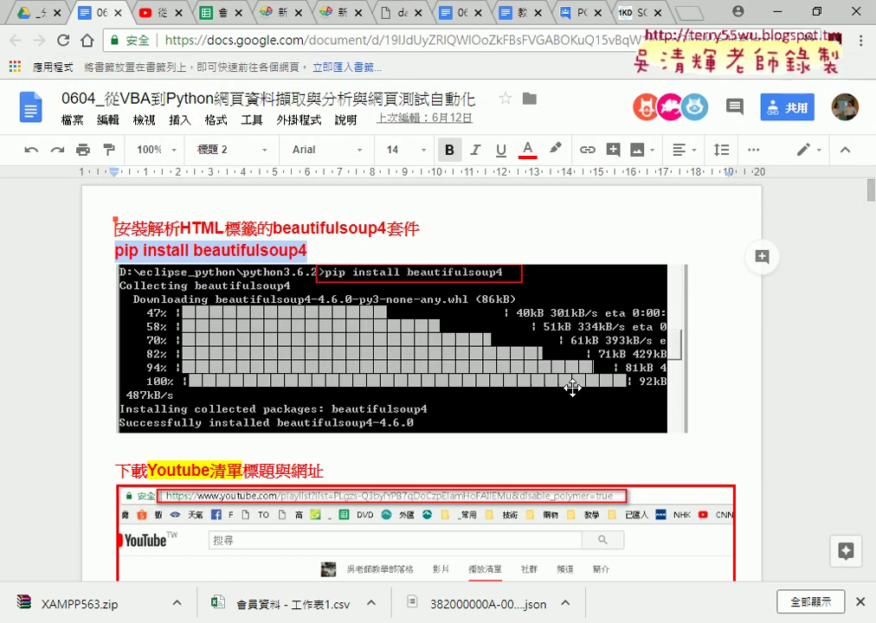
scroll(572, 385, "down", 4)
scroll(572, 387, "down", 1)
scroll(571, 363, "down", 3)
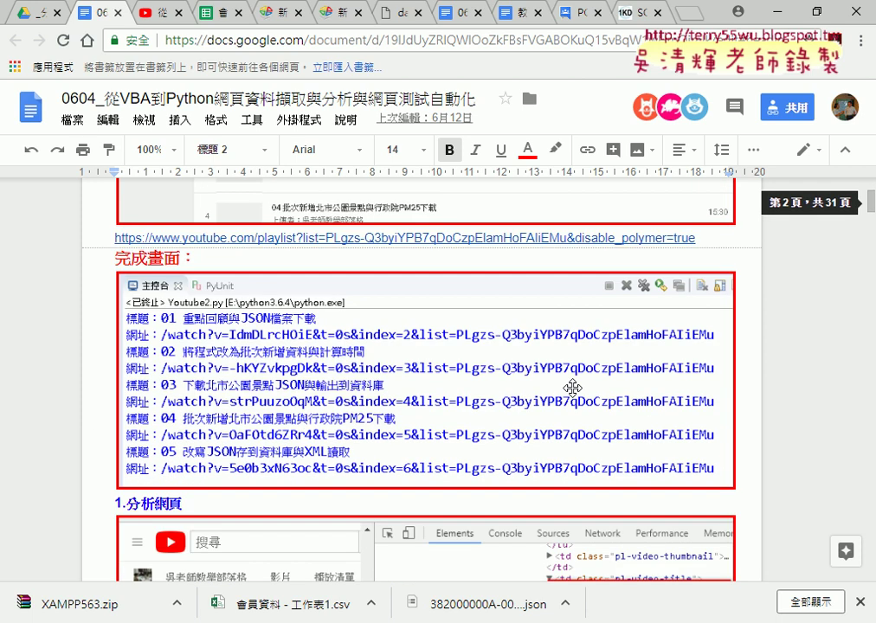
Enlarge the Eclipse console, then save and run YOUTUBE.py as a Python program.
key("alt+Tab")
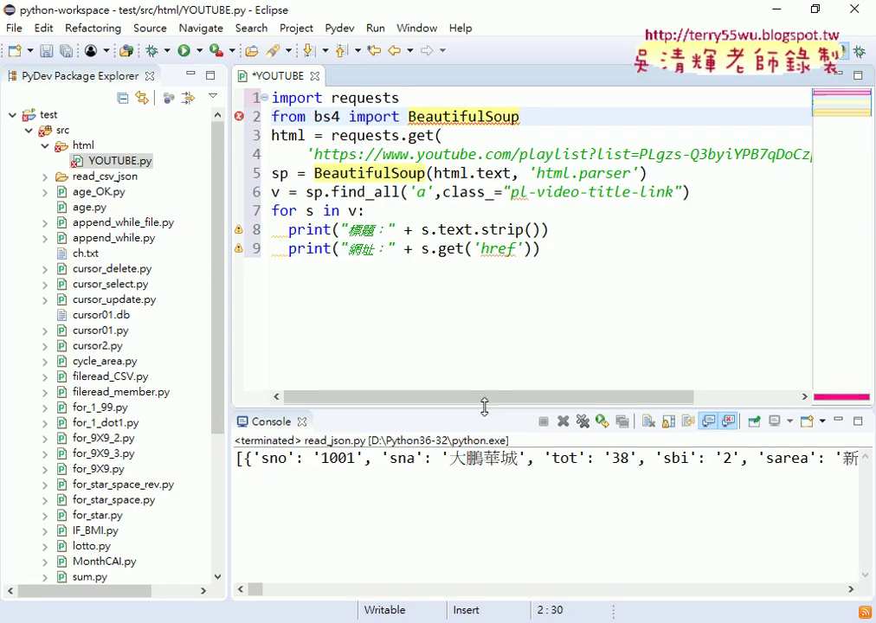
mouse_move(483, 414)
left_mouse_down()
mouse_move(494, 259)
mouse_move(487, 284)
left_mouse_up()
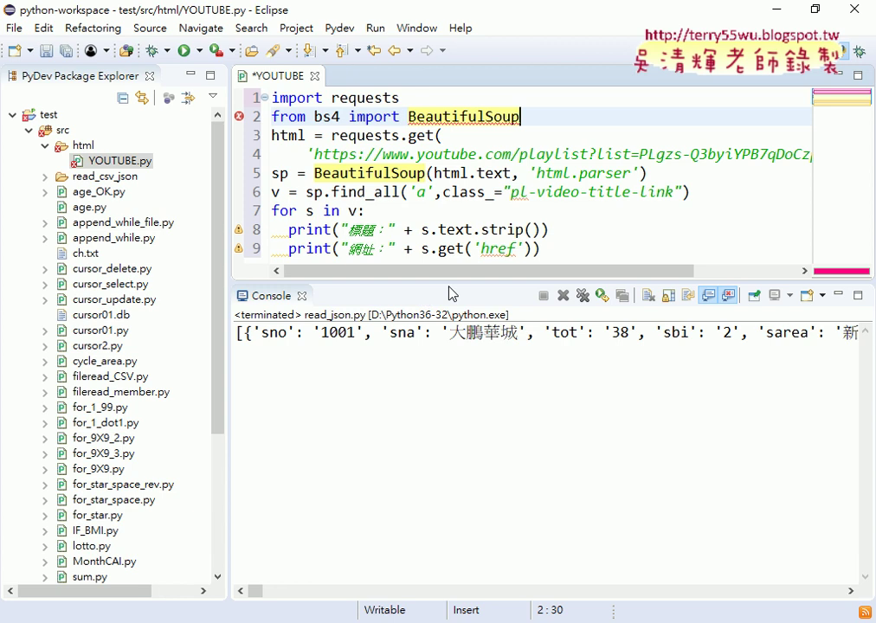
left_click_drag(453, 296, 452, 179)
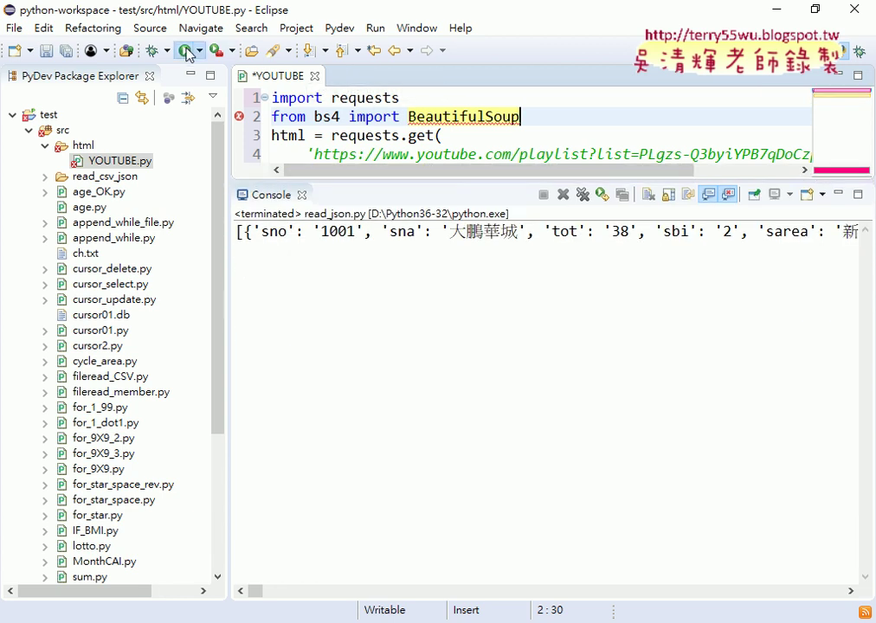
left_click(185, 51)
double_click(386, 131)
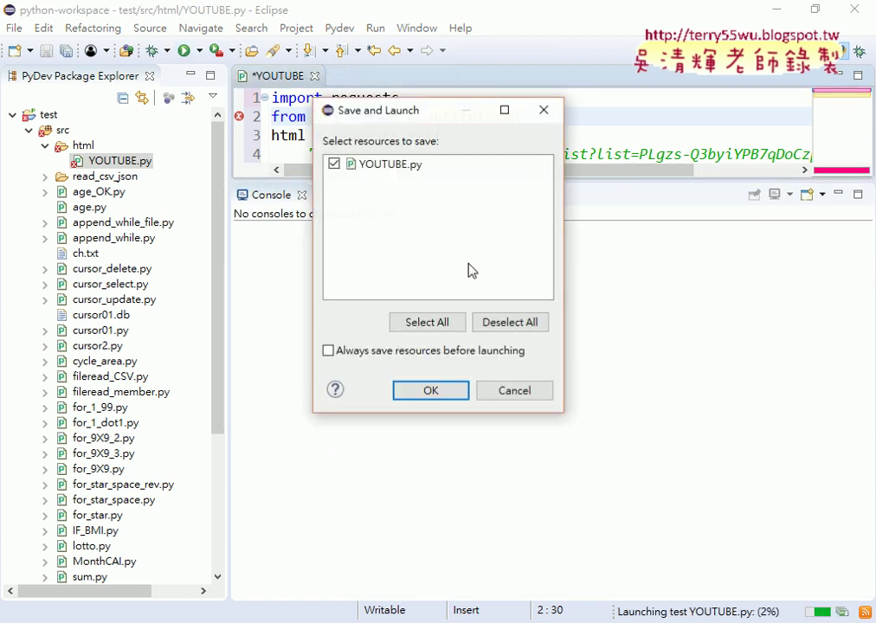
left_click(441, 396)
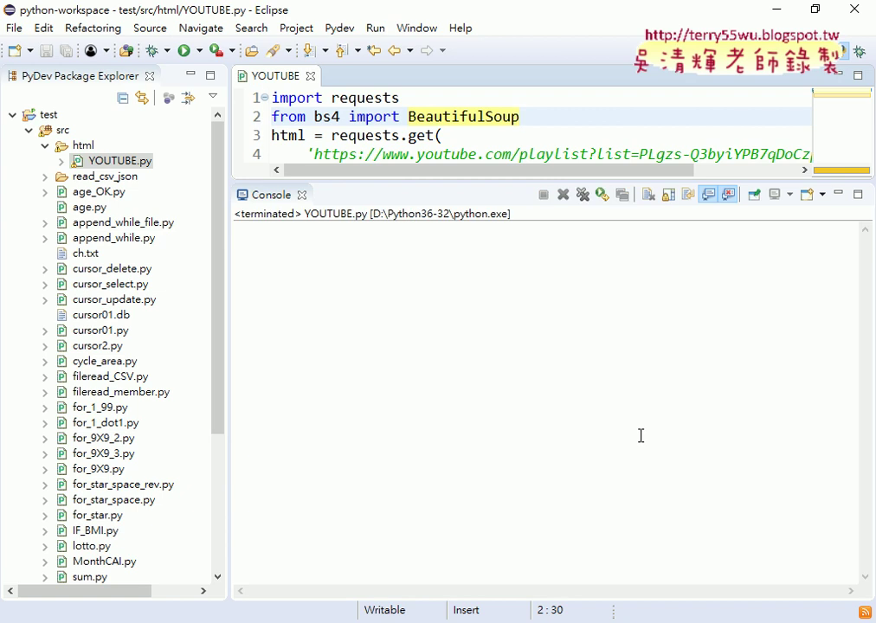
Highlight the first printed video title in the console output, then return to the course notes.
mouse_move(449, 232)
left_mouse_down()
mouse_move(273, 233)
mouse_move(857, 251)
left_mouse_up()
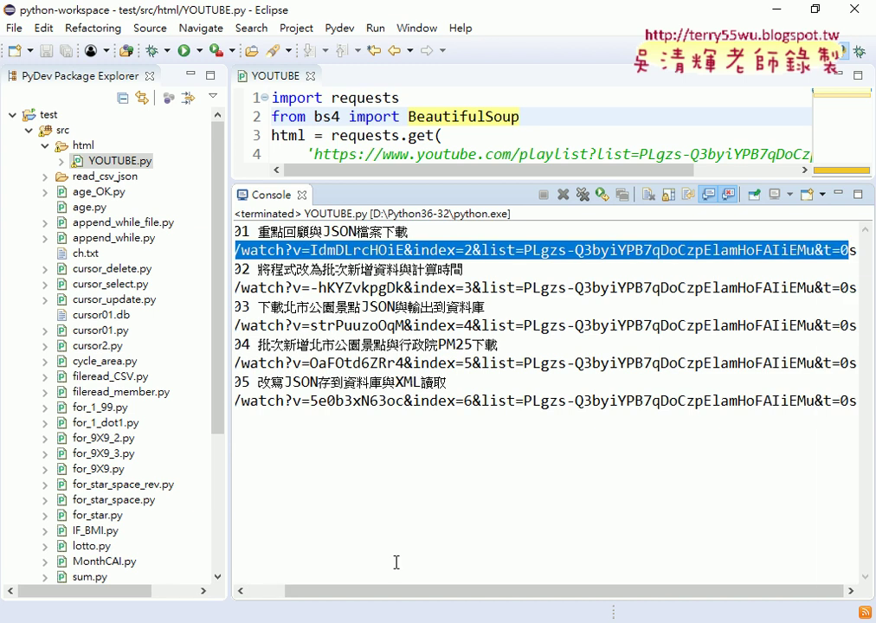
scroll(397, 562, "left", 3)
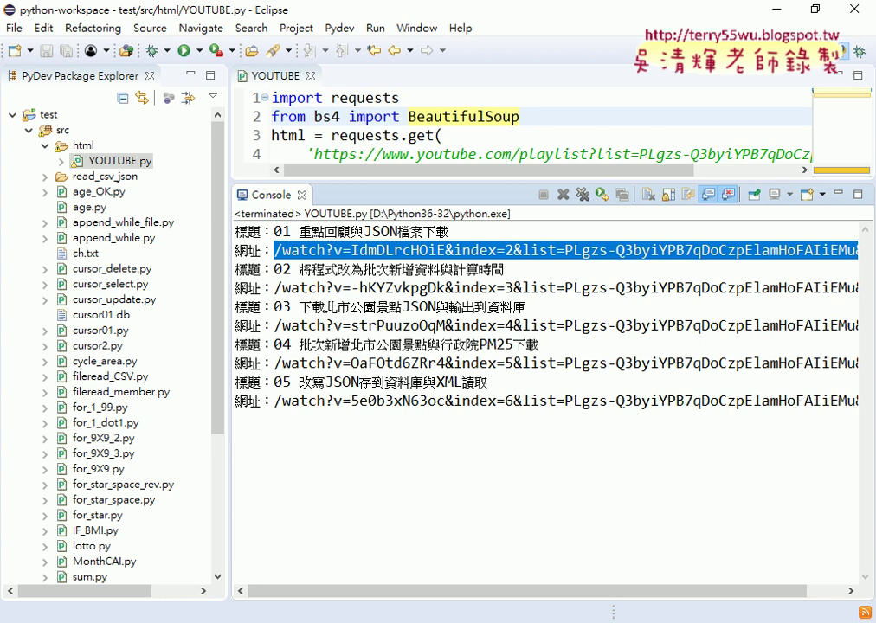
left_click(183, 442)
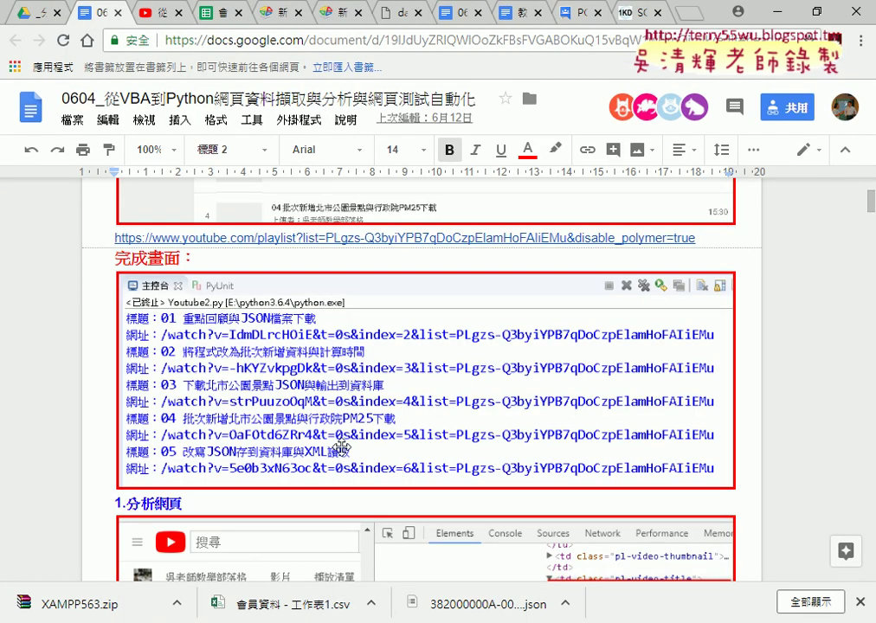
Show the YouTube playlist tab with DevTools closed, listing its five lesson videos.
left_click(162, 14)
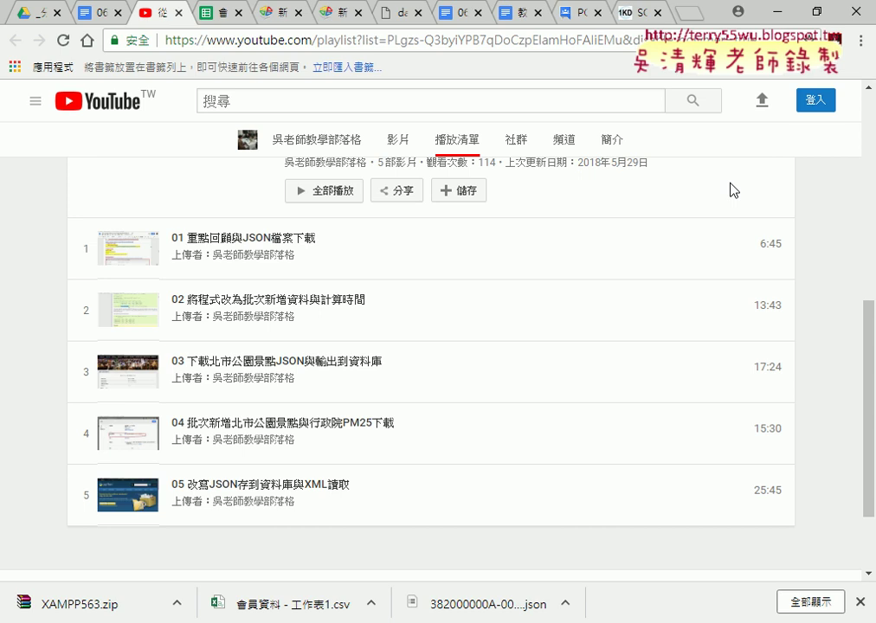
key("F12")
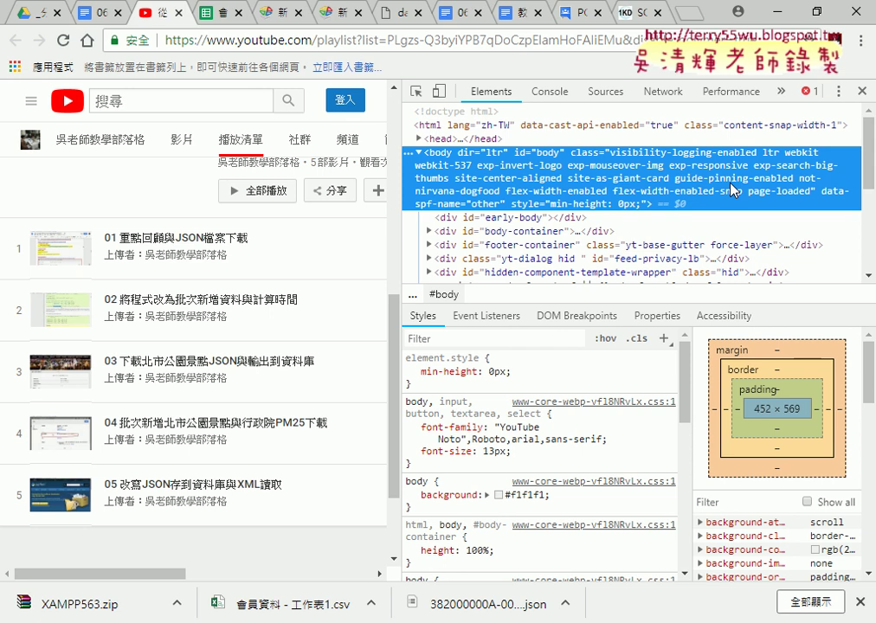
key("F12")
key("F12")
key("F12")
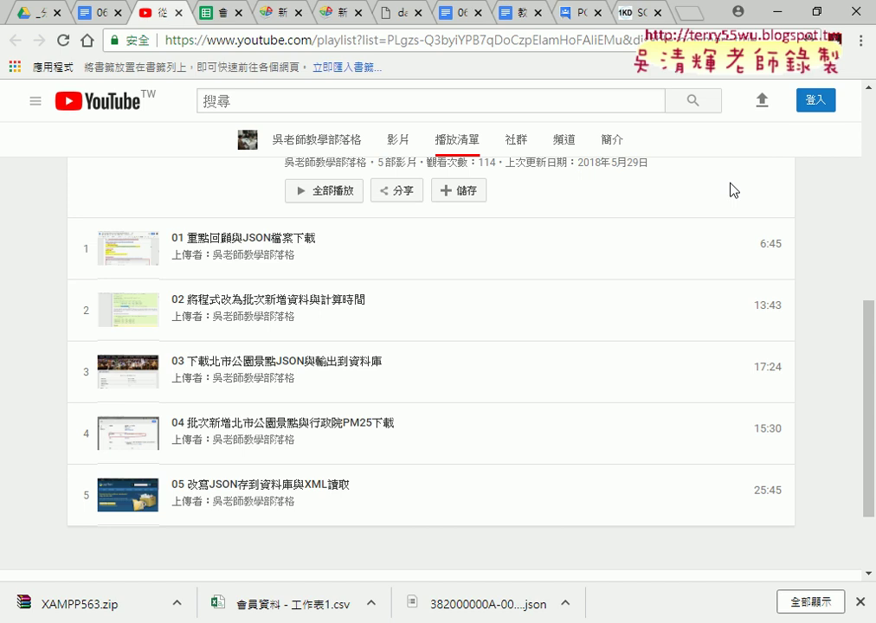
key("F12")
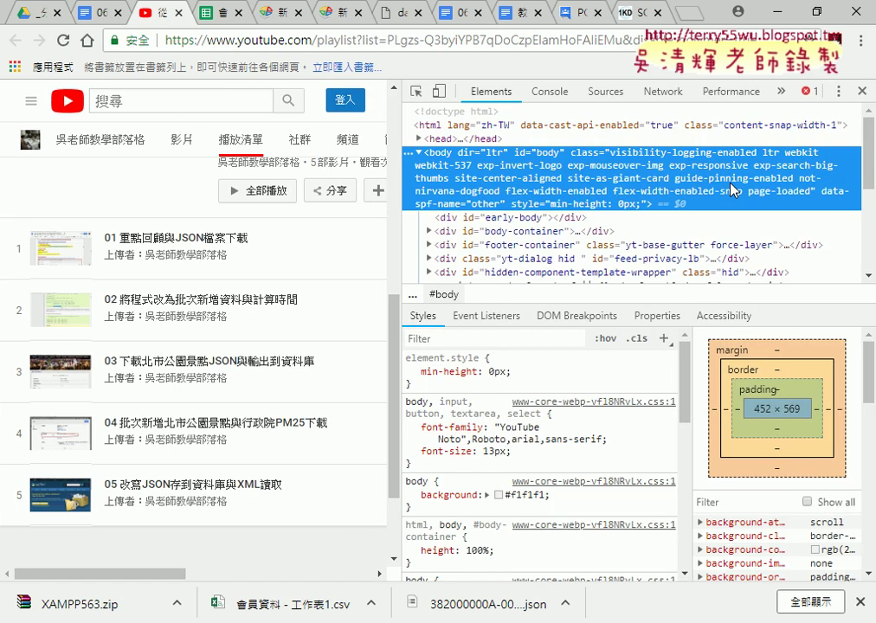
key("F12")
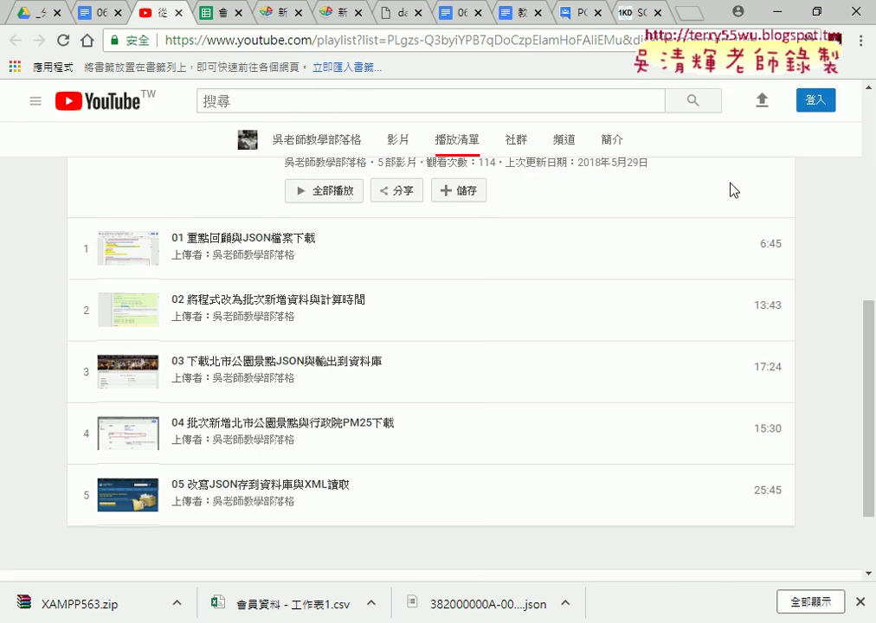
View the playlist page's source via 檢視網頁原始碼, scroll through it, and return to the playlist.
right_click(829, 208)
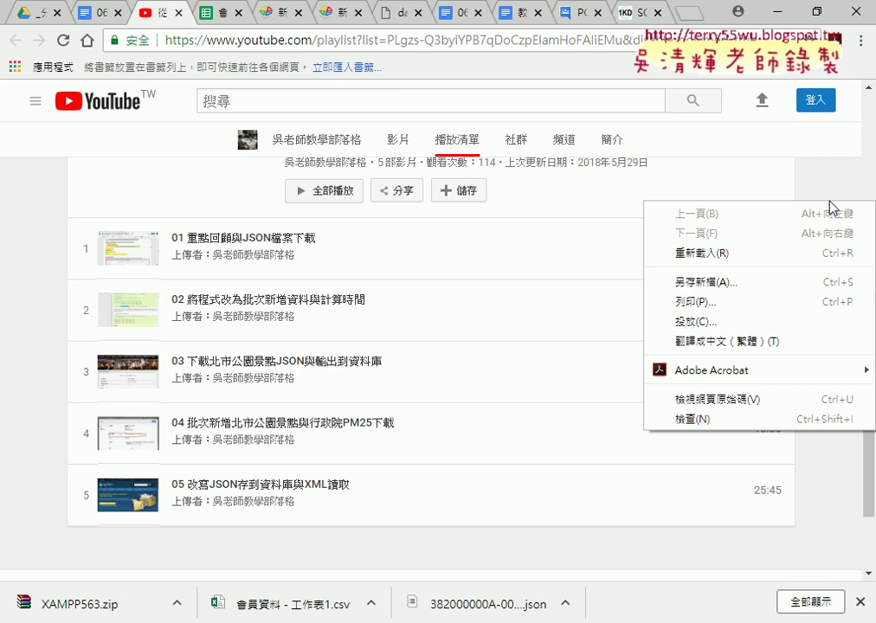
left_click(758, 403)
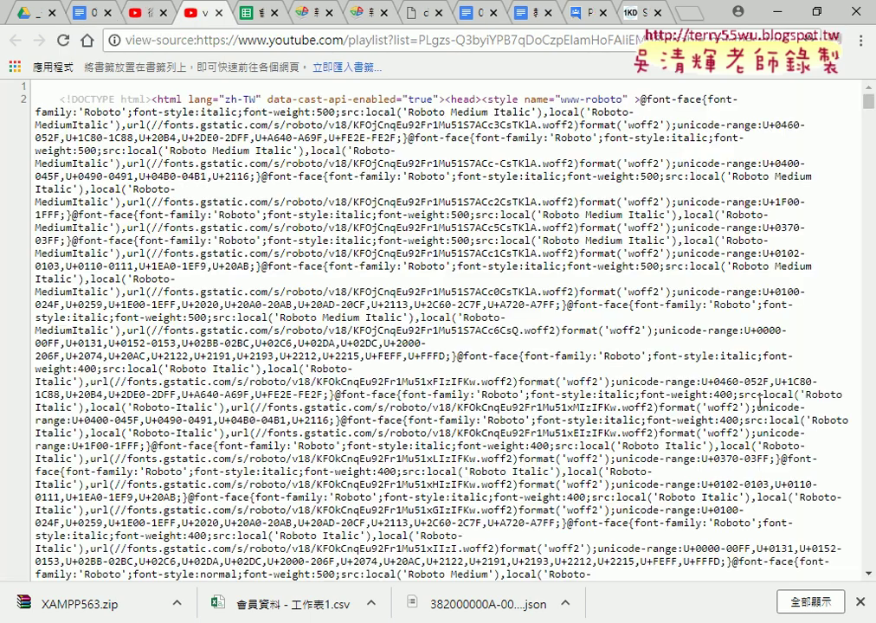
scroll(758, 403, "down", 5)
scroll(758, 403, "down", 5)
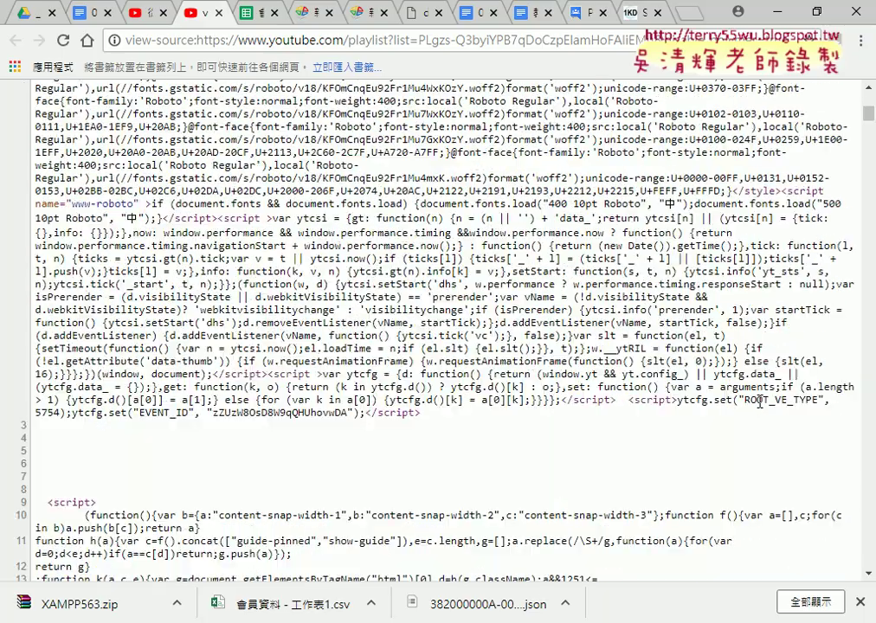
scroll(758, 406, "down", 5)
scroll(758, 415, "down", 5)
scroll(758, 418, "down", 5)
scroll(754, 410, "down", 5)
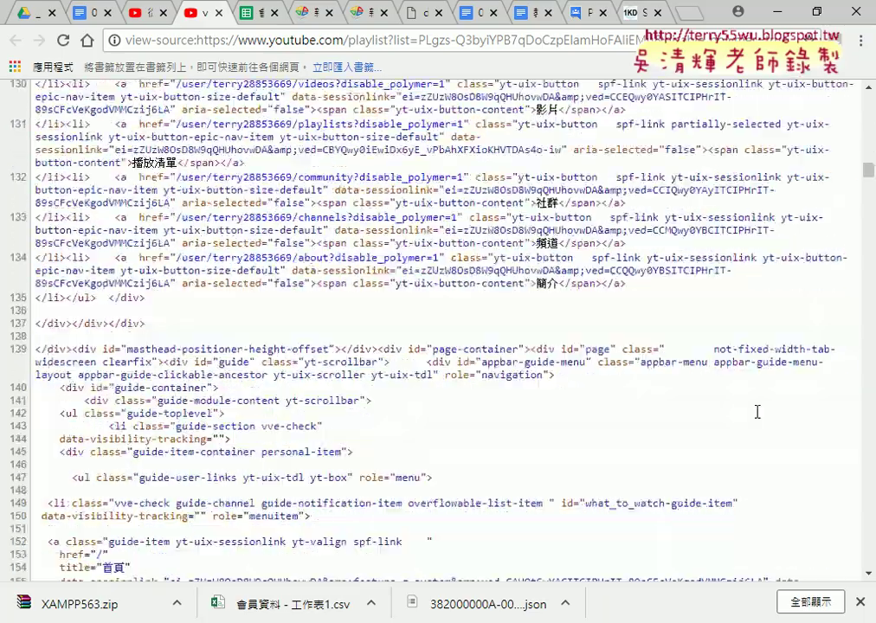
scroll(754, 410, "down", 5)
scroll(754, 410, "down", 5)
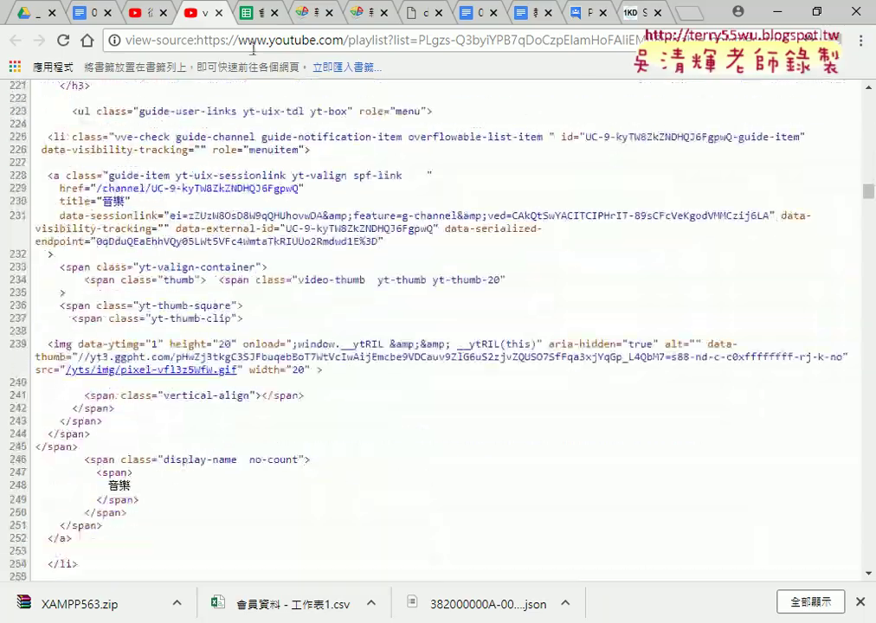
left_click(151, 13)
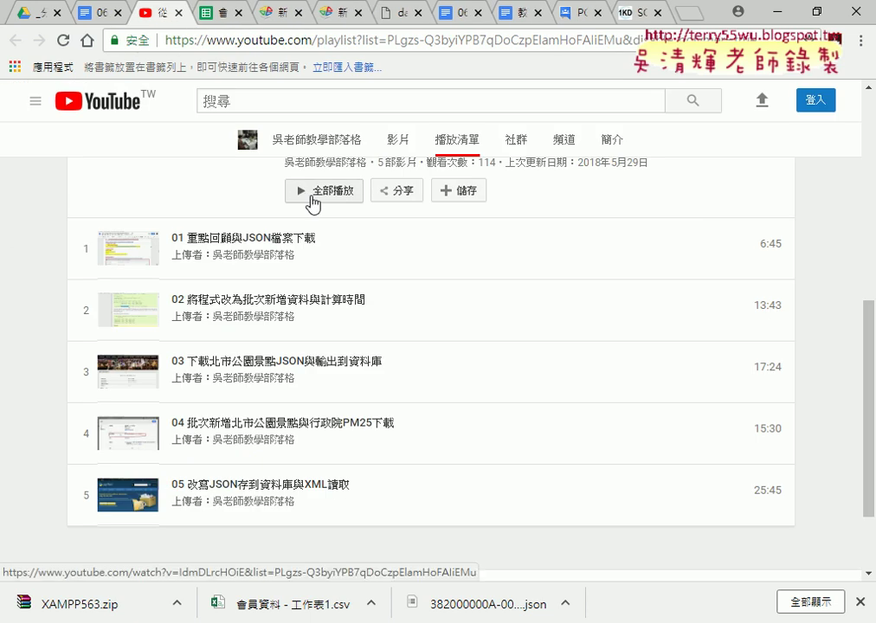
Inspect the first video title, then reopen DevTools with F12 and use the element picker on it.
right_click(267, 237)
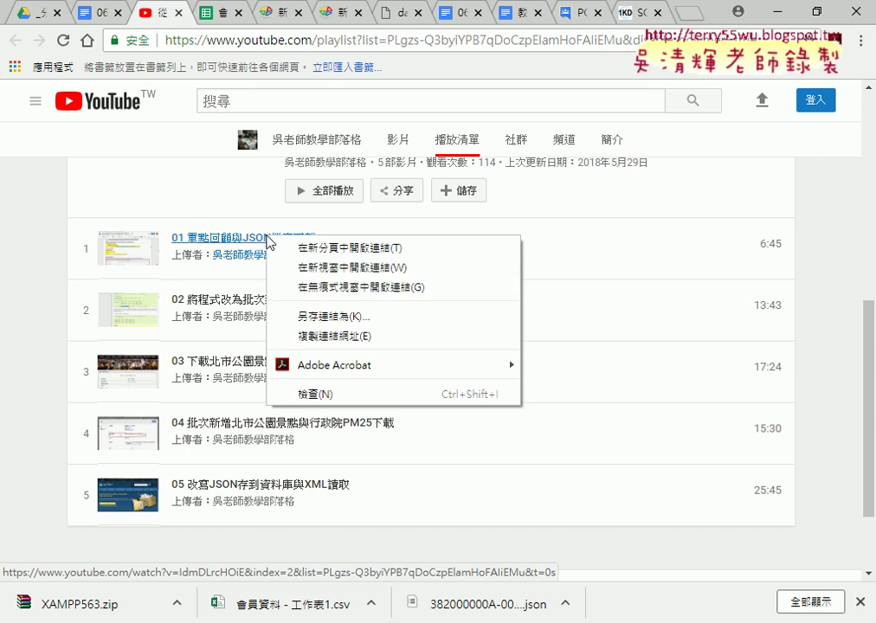
left_click(309, 393)
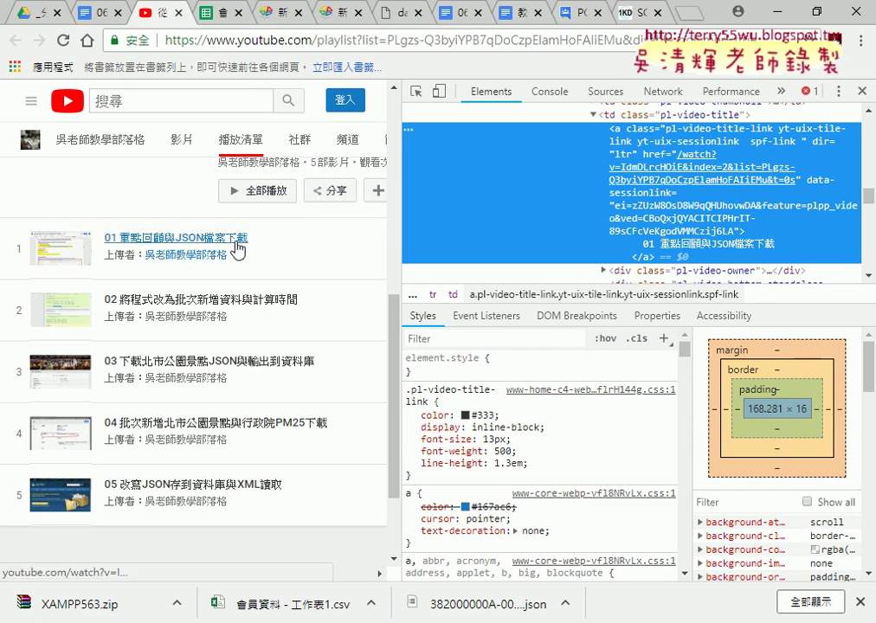
left_click(862, 91)
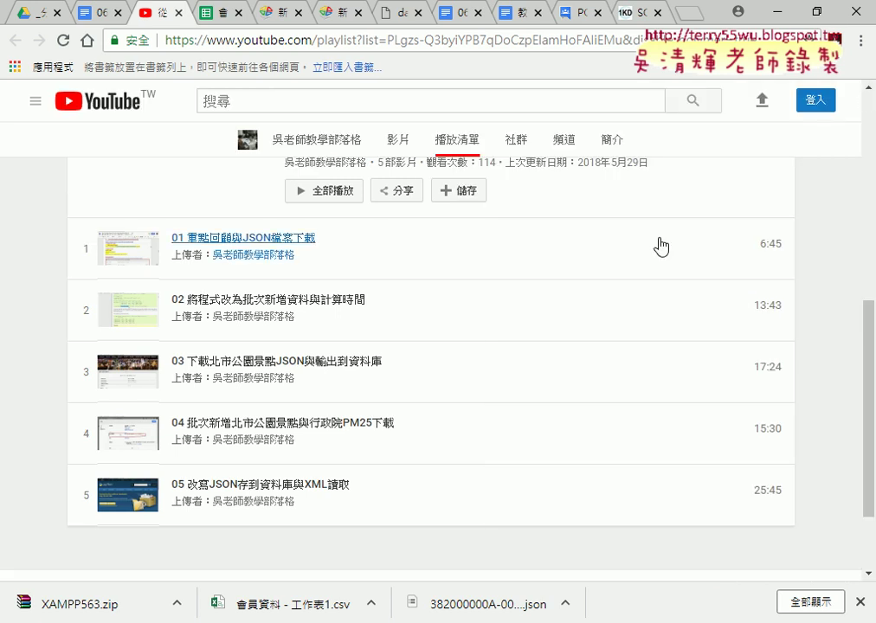
key("F12")
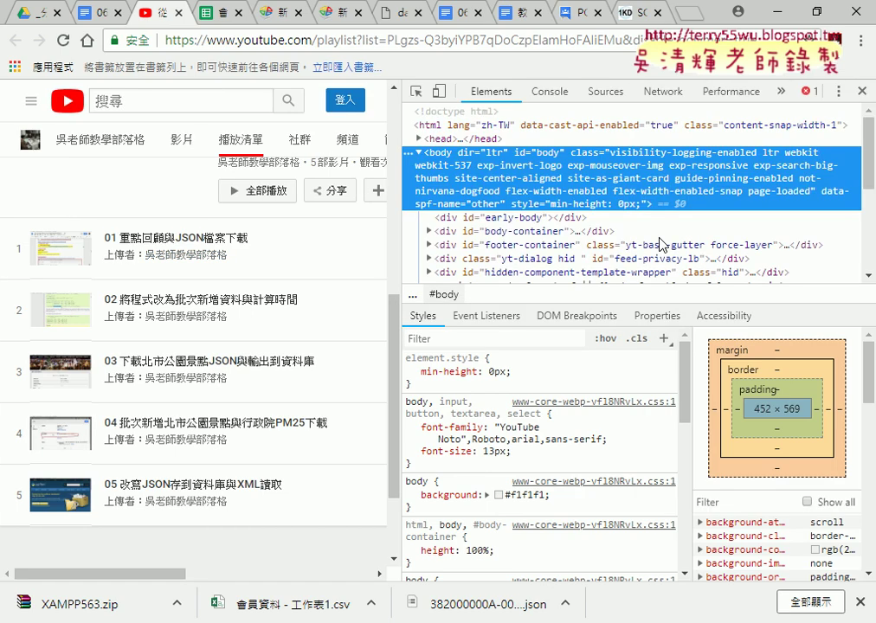
left_click(415, 93)
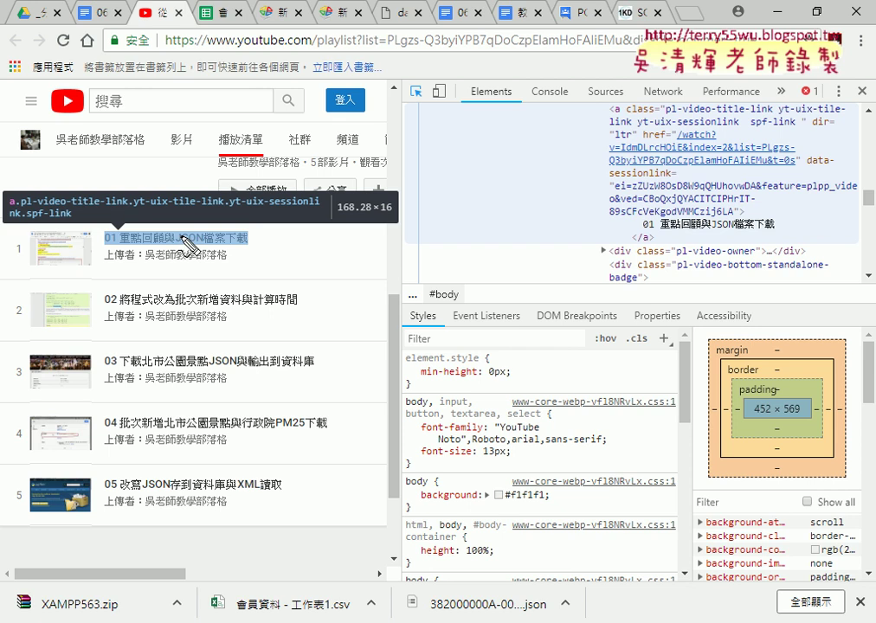
Circle the first title and the element picker in red and write an F12 label.
left_click_drag(216, 234, 250, 245)
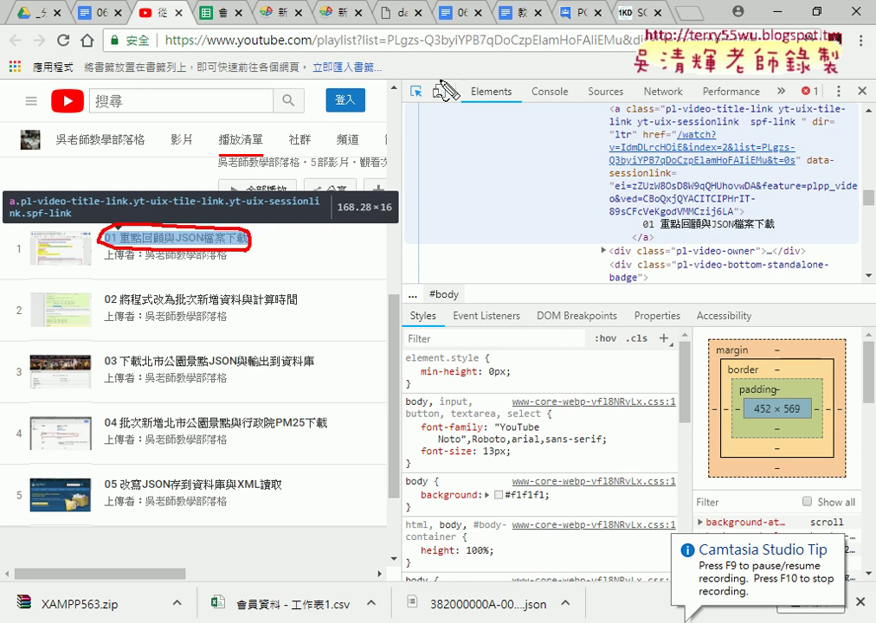
left_click_drag(405, 83, 414, 107)
left_click_drag(542, 42, 517, 80)
mouse_move(518, 60)
left_mouse_down()
mouse_move(536, 59)
mouse_move(552, 80)
mouse_move(591, 78)
left_mouse_up()
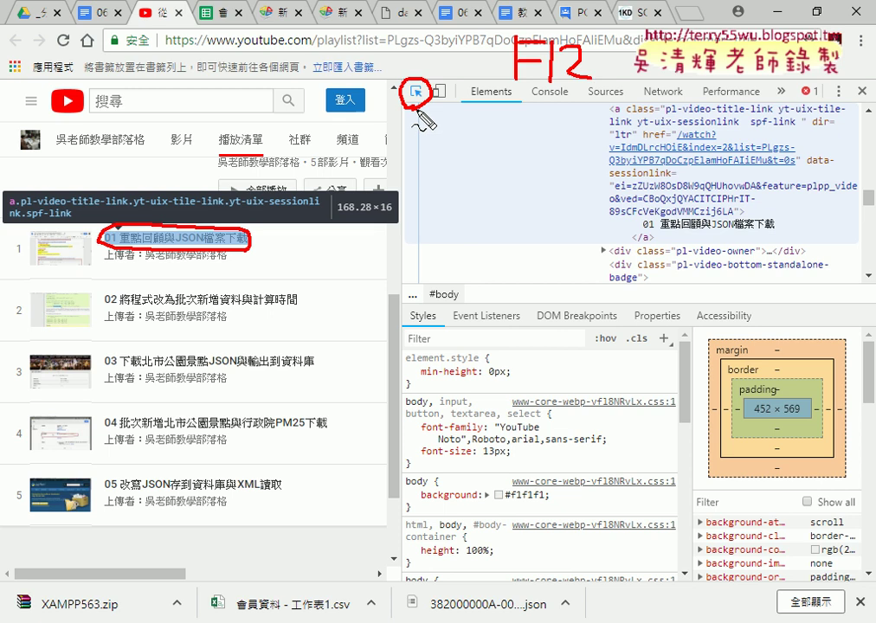
mouse_move(407, 102)
left_mouse_down()
mouse_move(285, 89)
mouse_move(202, 235)
mouse_move(208, 209)
left_mouse_up()
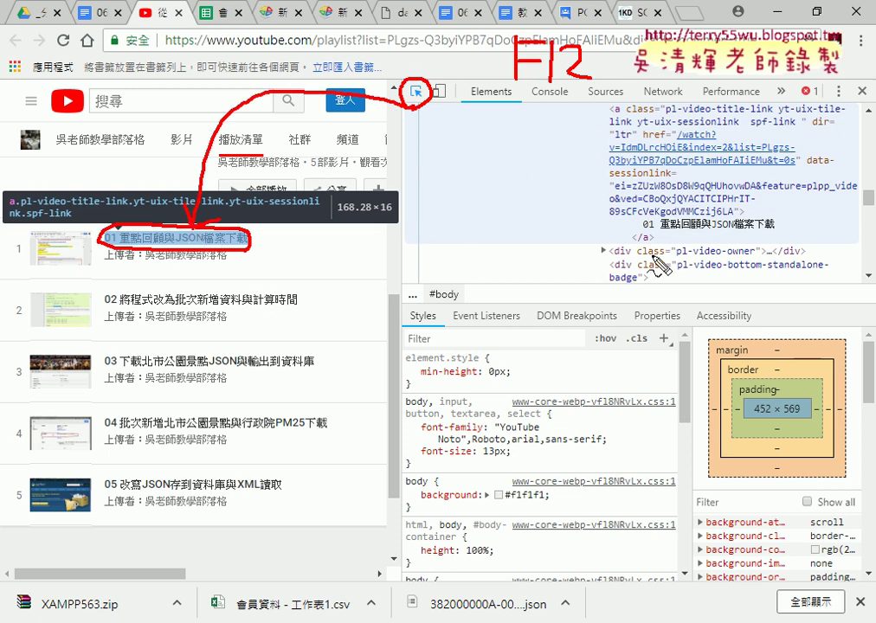
Draw a red arrow from the title to its anchor markup and underline the <a and </a> tags.
mouse_move(810, 243)
left_mouse_down()
mouse_move(616, 245)
mouse_move(862, 128)
left_mouse_up()
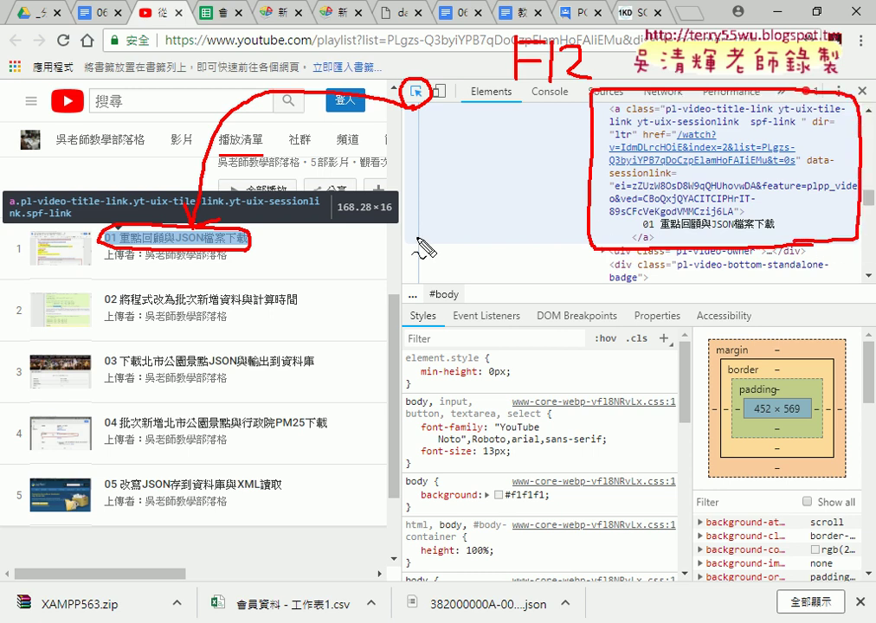
mouse_move(255, 232)
left_mouse_down()
mouse_move(459, 212)
mouse_move(588, 215)
left_mouse_up()
left_click_drag(574, 203, 574, 227)
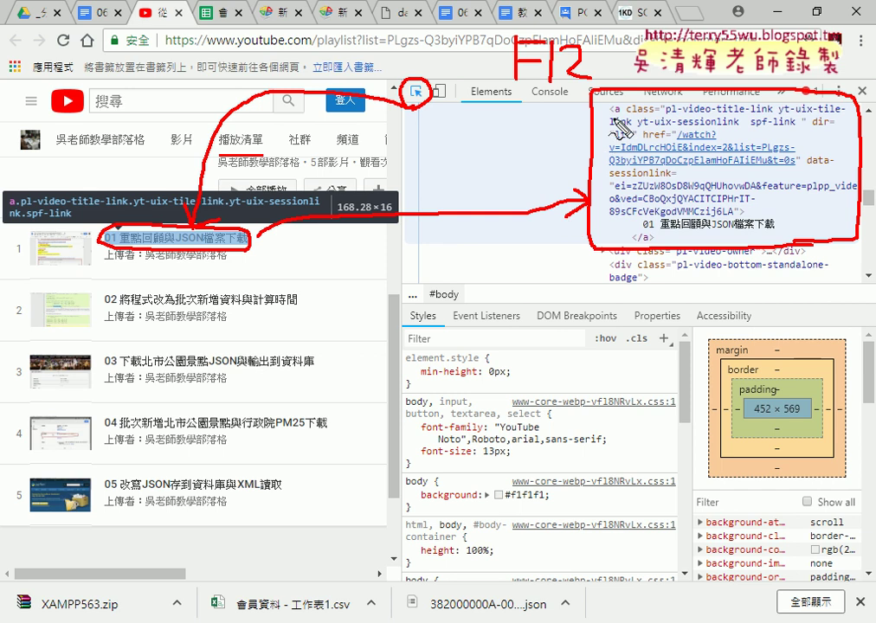
left_click_drag(608, 112, 620, 113)
left_click_drag(634, 243, 651, 243)
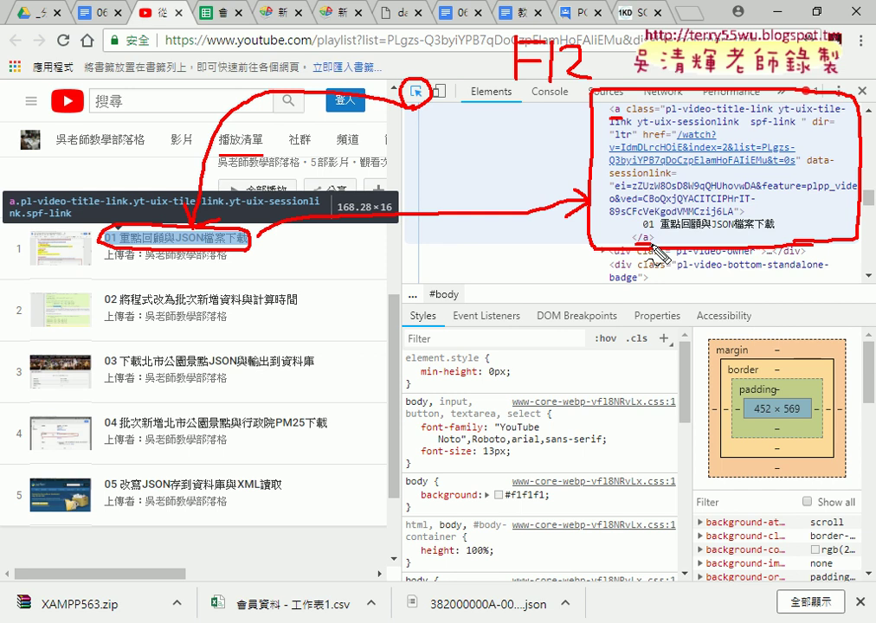
Handwrite underlined red HTML5 and CSS3 labels over the DevTools panes.
mouse_move(424, 273)
left_mouse_down()
mouse_move(424, 327)
mouse_move(442, 322)
mouse_move(443, 290)
mouse_move(475, 273)
left_mouse_up()
mouse_move(466, 274)
left_mouse_down()
mouse_move(465, 317)
mouse_move(512, 316)
left_mouse_up()
left_click_drag(524, 275, 543, 317)
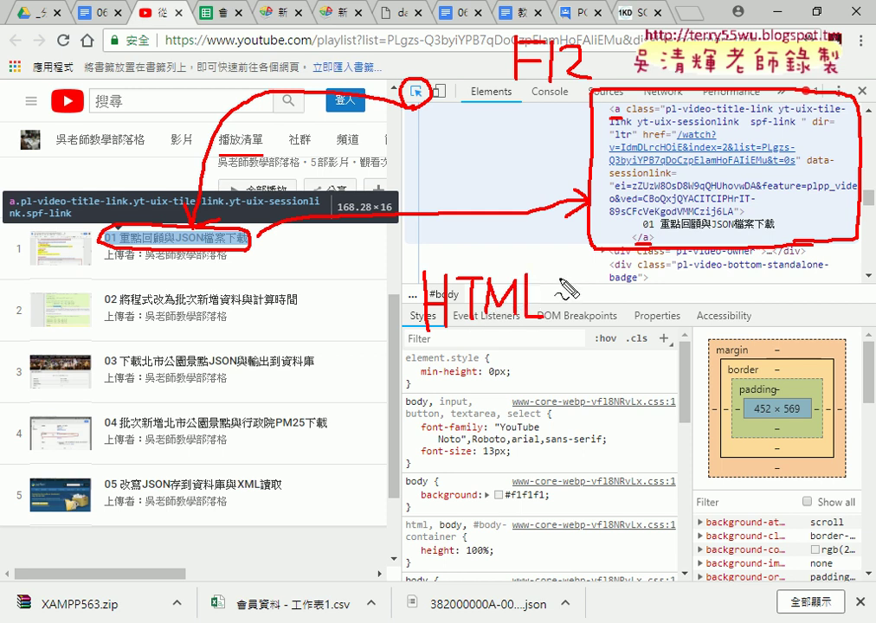
mouse_move(555, 278)
left_mouse_down()
mouse_move(545, 329)
mouse_move(578, 275)
left_mouse_up()
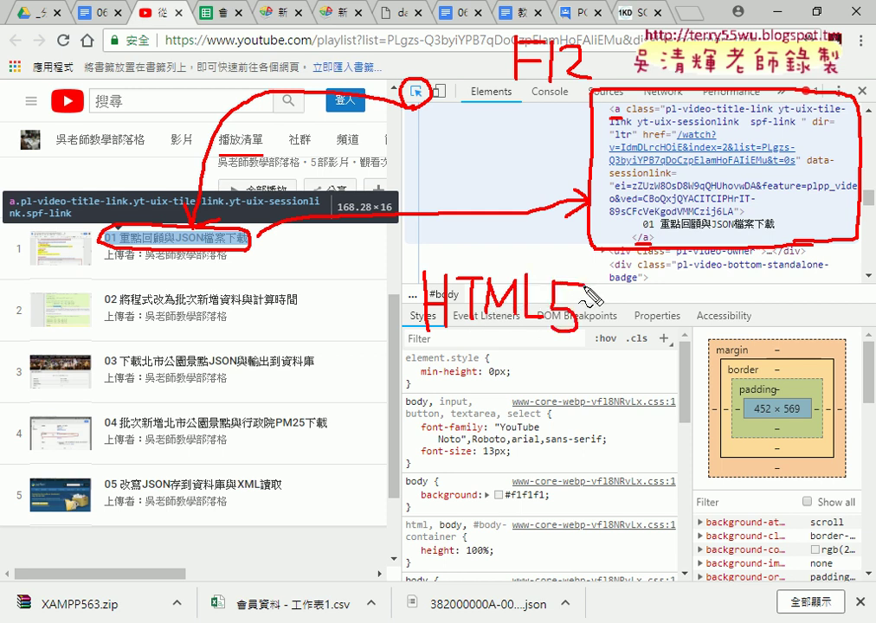
left_click_drag(408, 336, 575, 336)
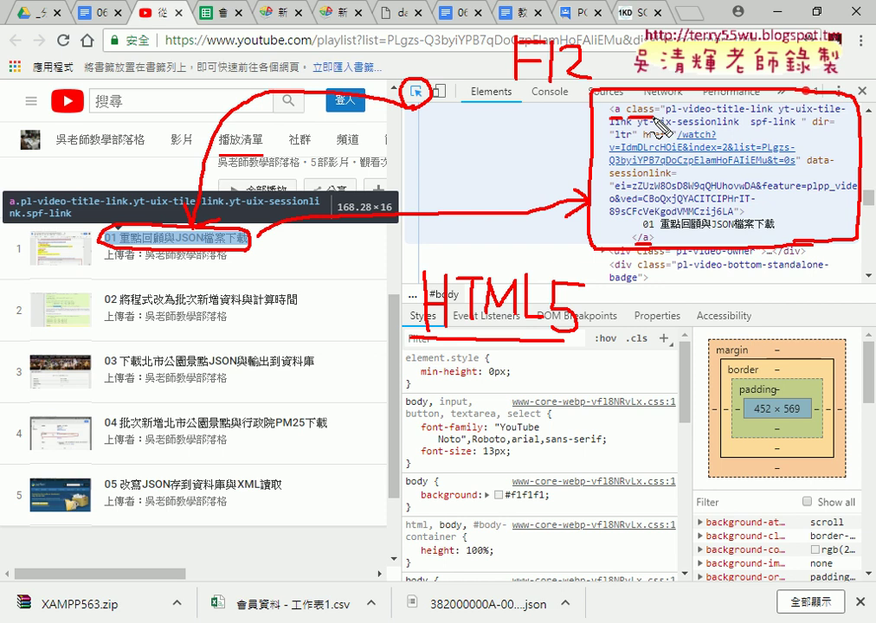
left_click_drag(644, 278, 644, 320)
left_click_drag(703, 276, 670, 327)
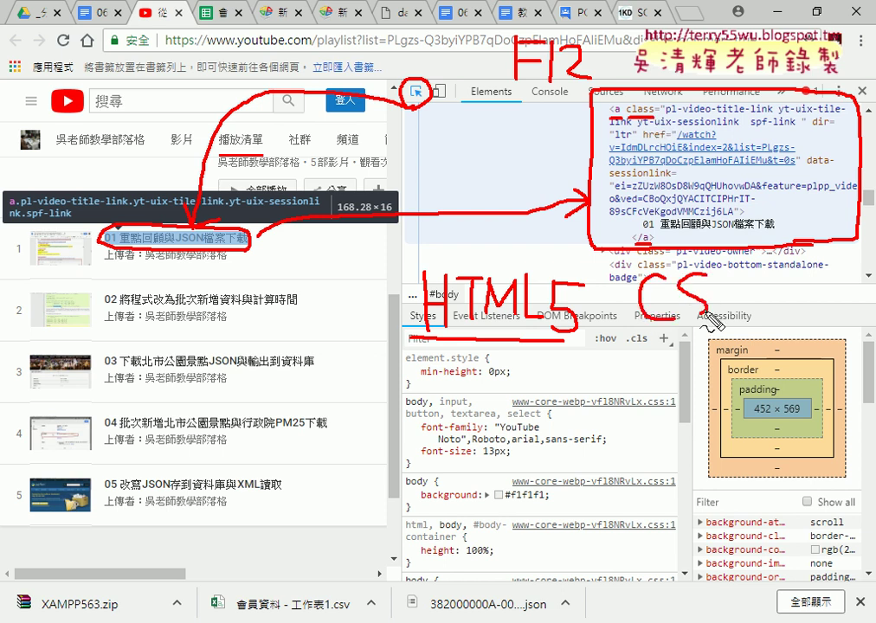
left_click_drag(735, 277, 702, 325)
left_click_drag(757, 332, 650, 332)
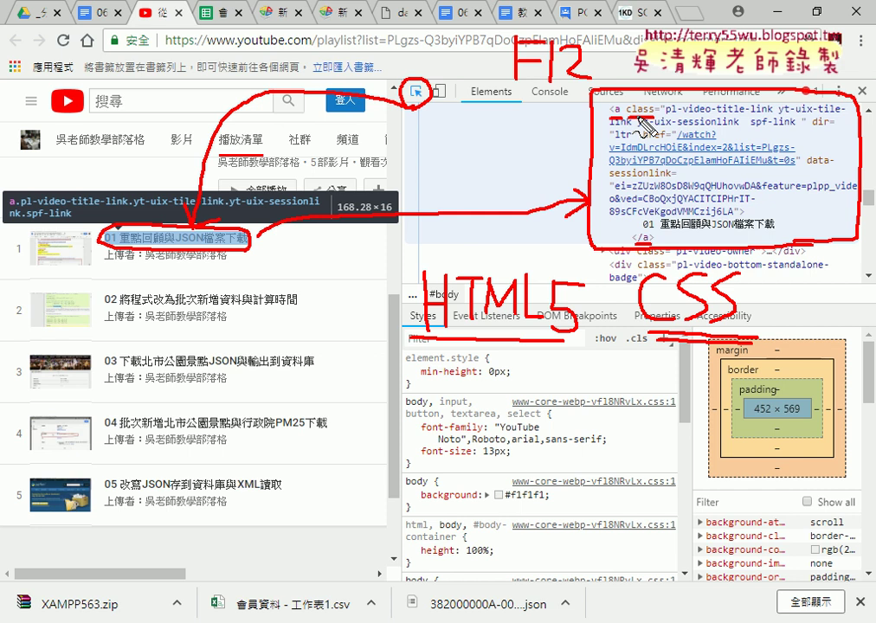
left_click_drag(749, 281, 747, 318)
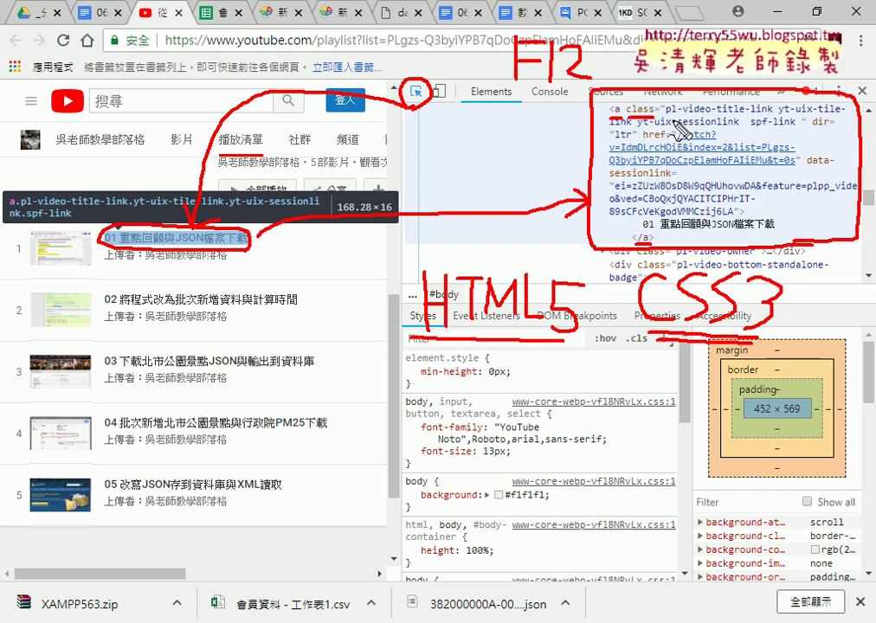
Underline and bracket the pl-video-title-link class name, then erase all pen marks with Escape.
left_click_drag(666, 116, 772, 115)
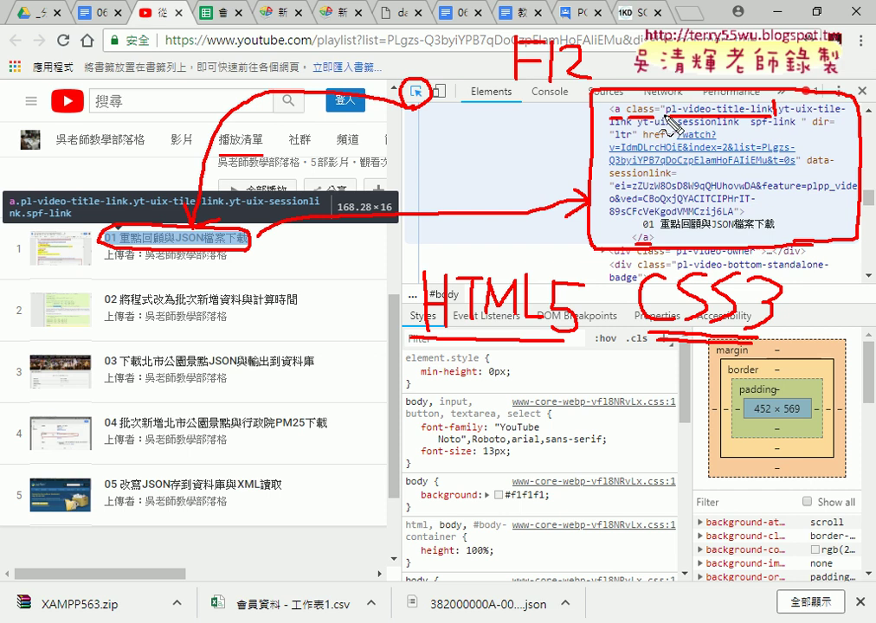
left_click_drag(662, 112, 770, 101)
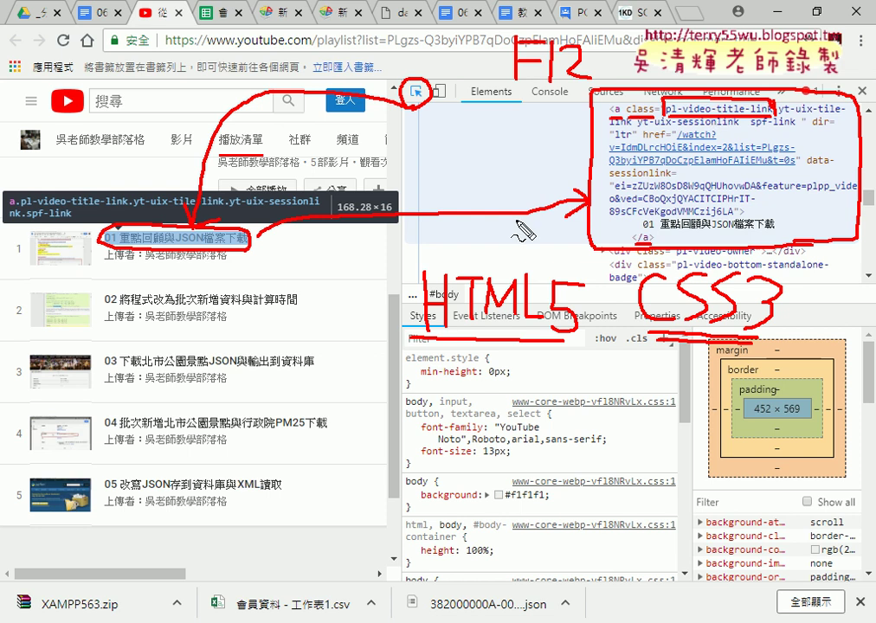
key("Escape")
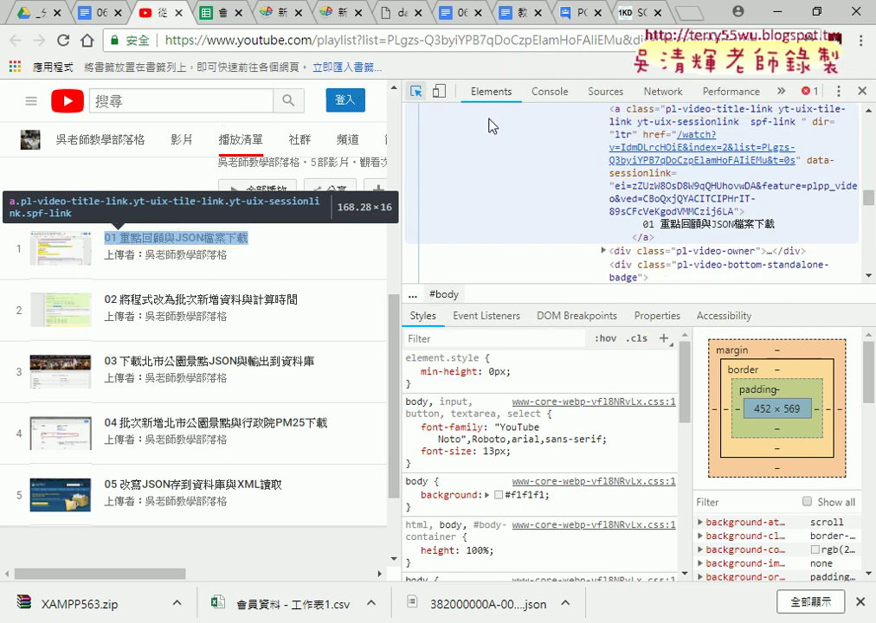
Pick video 02's title link and mark its pl-video-title-link class, <td> and closing </a> tags.
left_click(417, 93)
left_click_drag(664, 111, 773, 113)
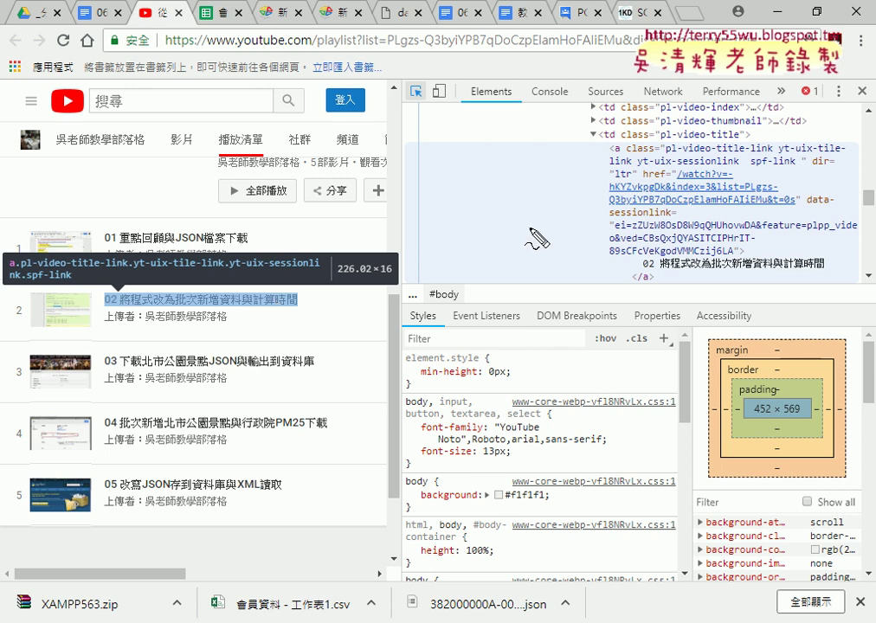
left_click_drag(604, 140, 620, 140)
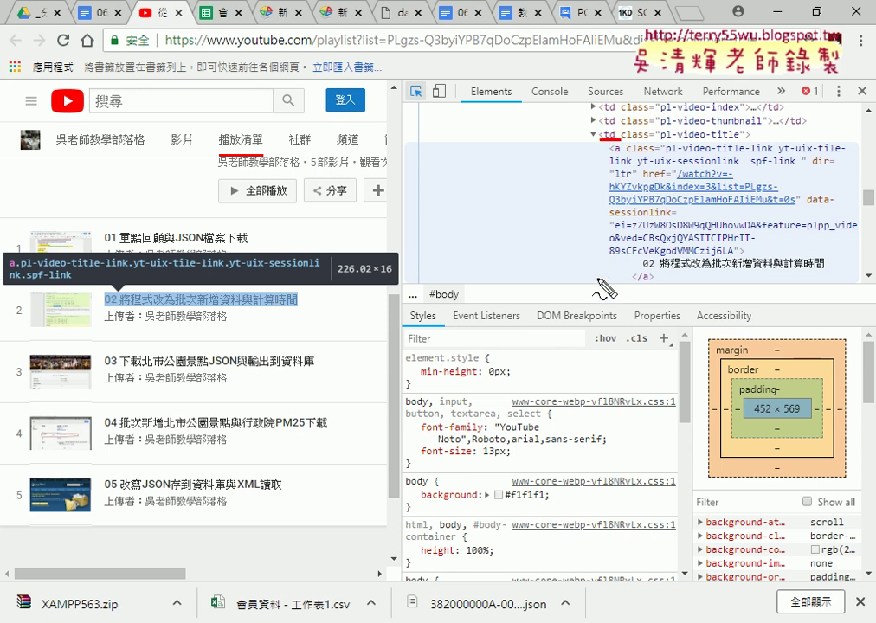
left_click_drag(604, 285, 659, 290)
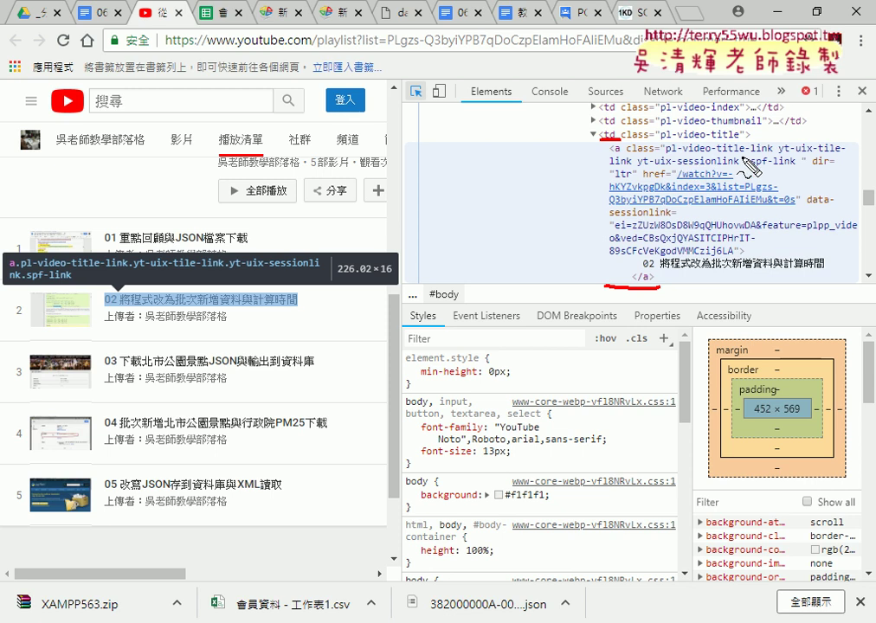
left_click_drag(766, 151, 668, 152)
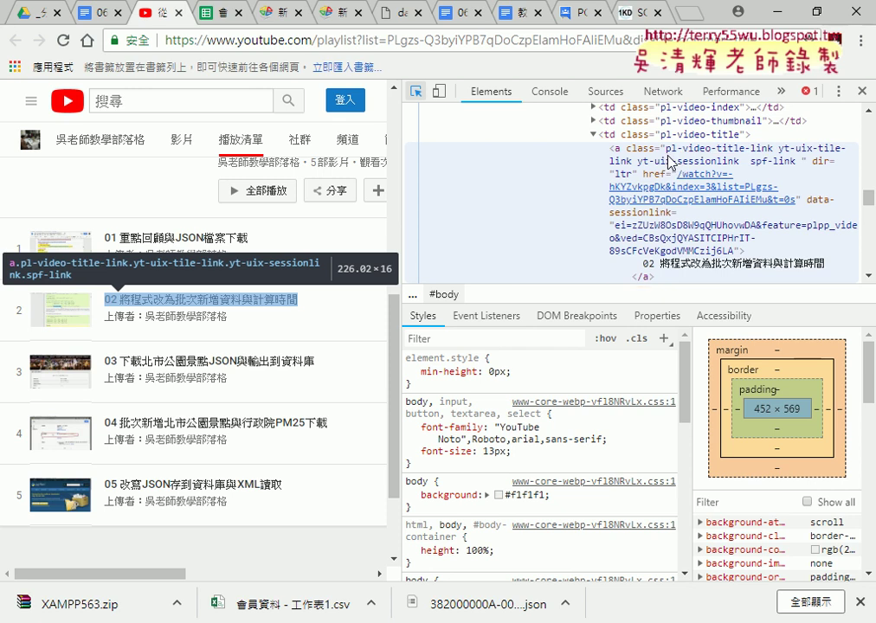
In the course notes, preview the playlist link above the 完成畫面 title and URL output.
left_click(90, 17)
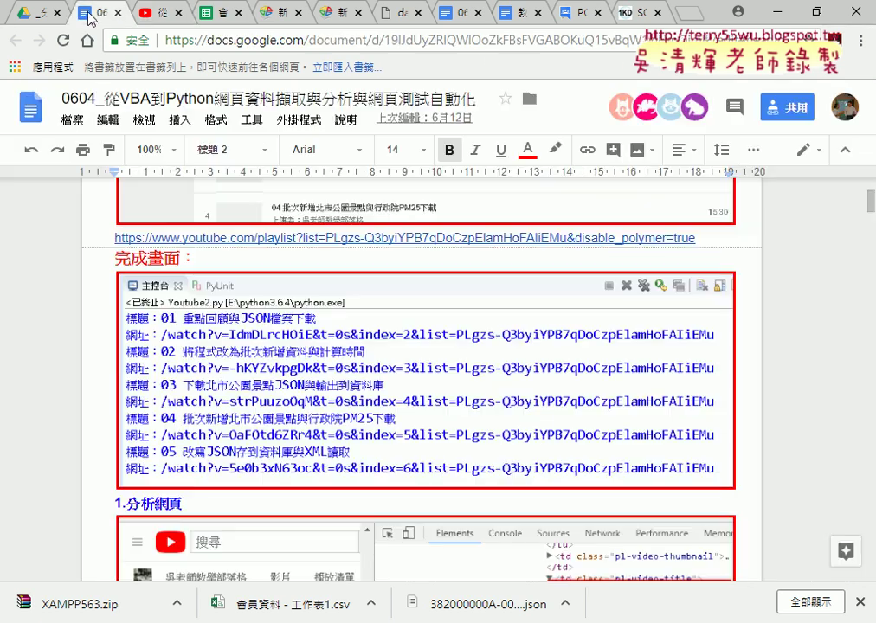
scroll(376, 321, "up", 1)
scroll(377, 321, "up", 10)
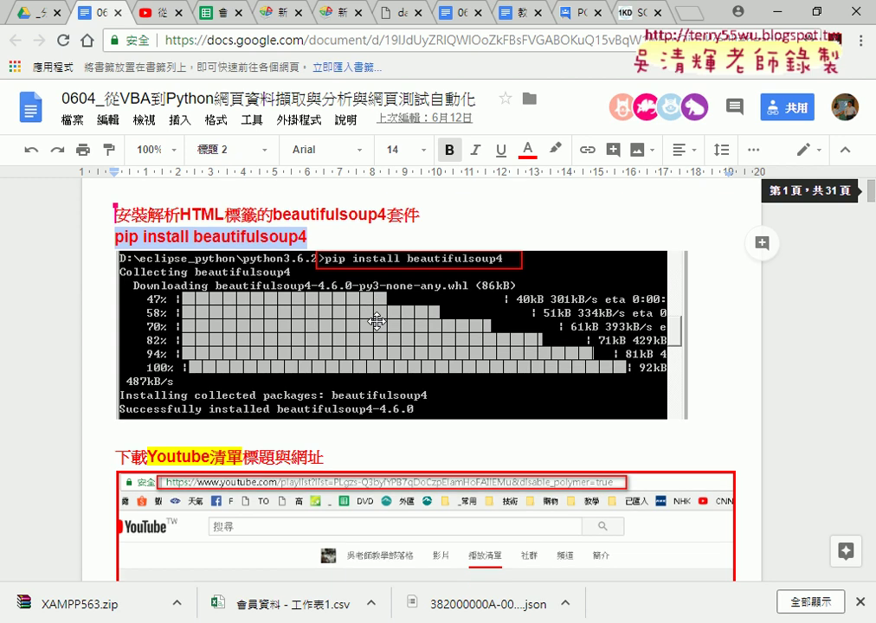
scroll(376, 321, "down", 8)
scroll(377, 316, "down", 2)
left_click(367, 238)
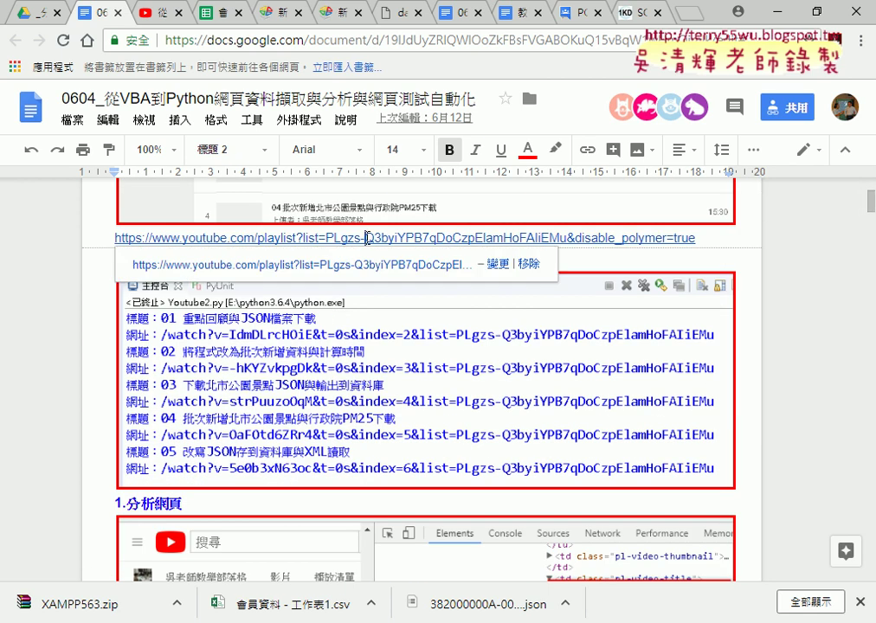
Open the playlist in a new tab with DevTools docked, then inspect the first video title's link markup via 檢查.
left_click(354, 267)
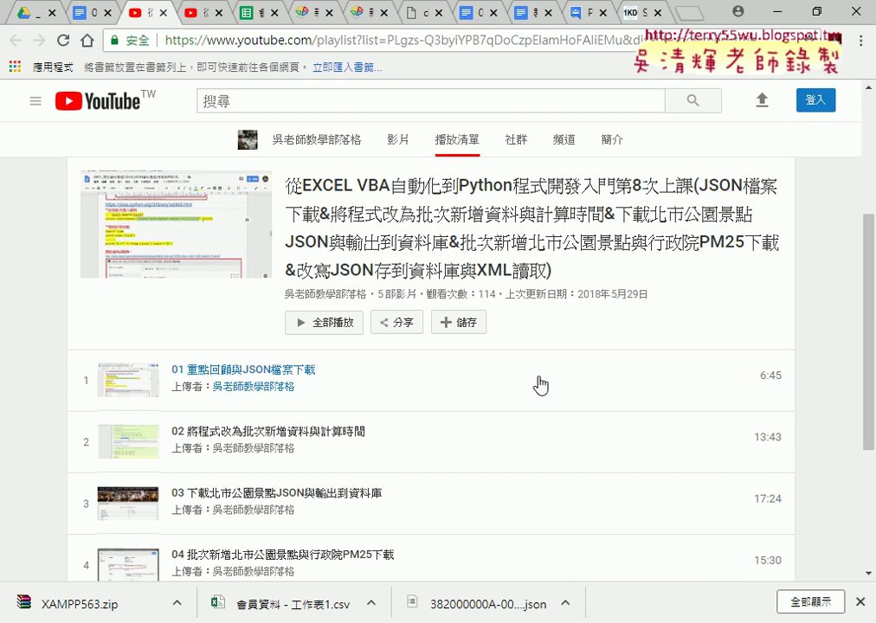
key("F12")
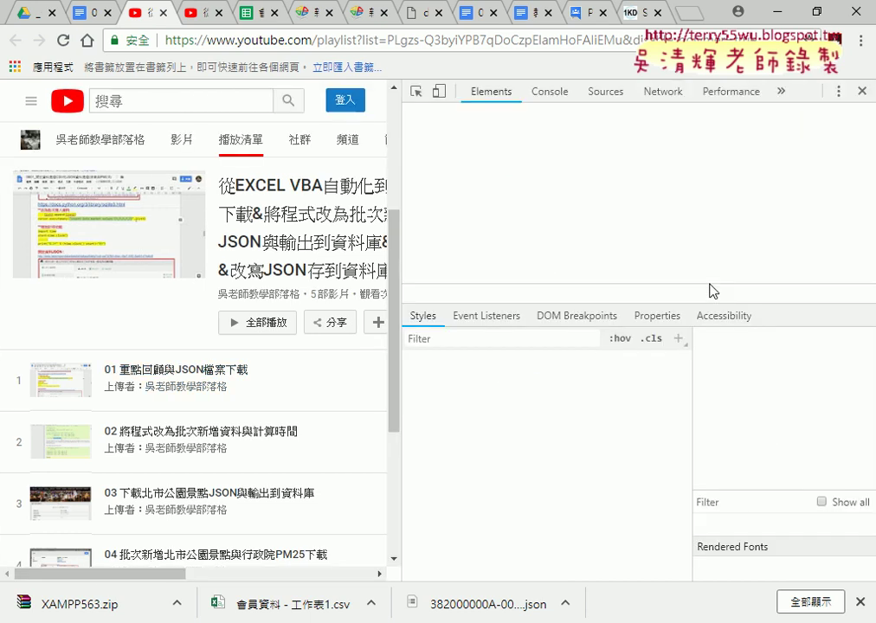
left_click(416, 91)
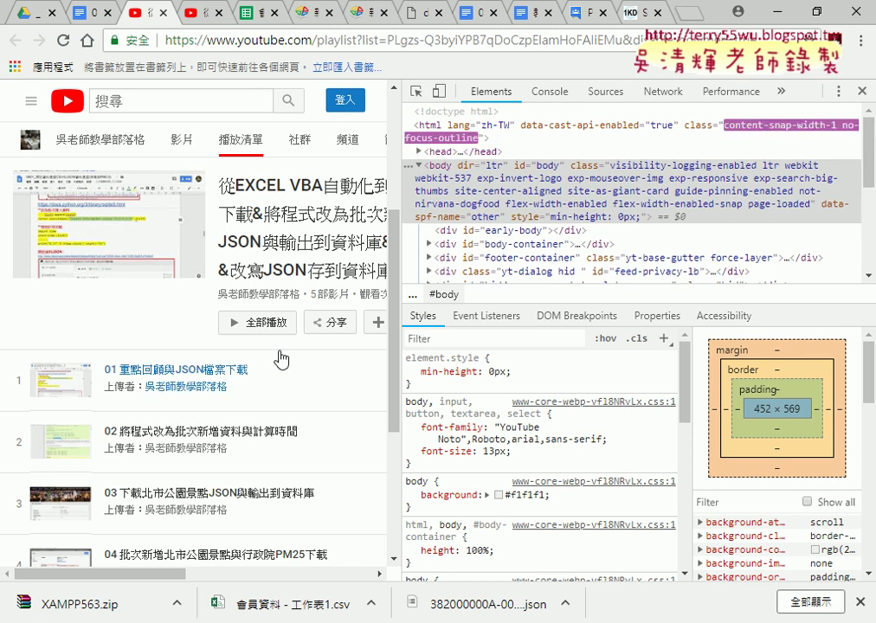
right_click(211, 370)
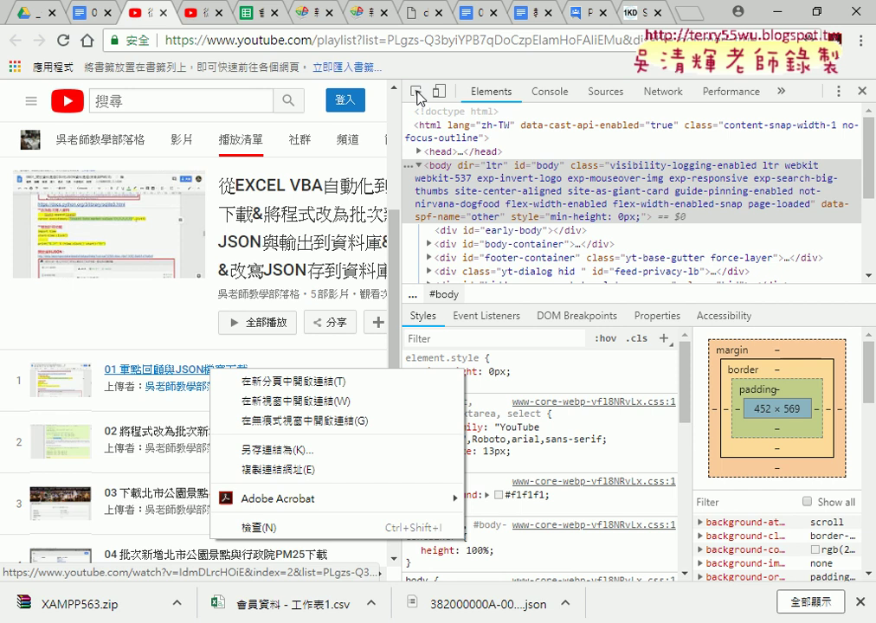
left_click(417, 95)
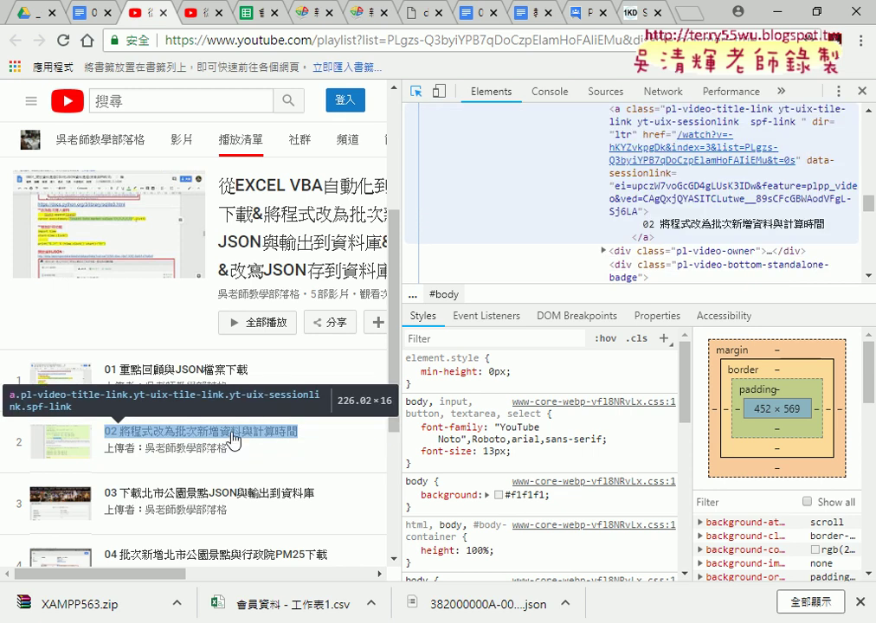
Sketch pen annotations marking the pl-video-title-link anchor's opening <a> and closing </a> tags, linked together.
left_click_drag(608, 110, 620, 108)
mouse_move(468, 144)
left_mouse_down()
mouse_move(468, 165)
mouse_move(522, 154)
mouse_move(497, 168)
left_mouse_up()
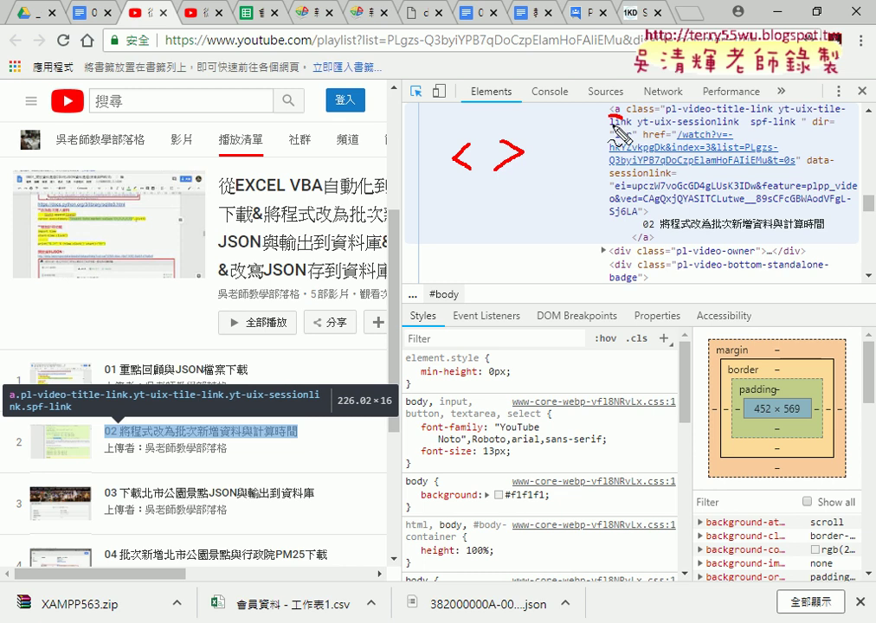
left_click_drag(634, 244, 650, 245)
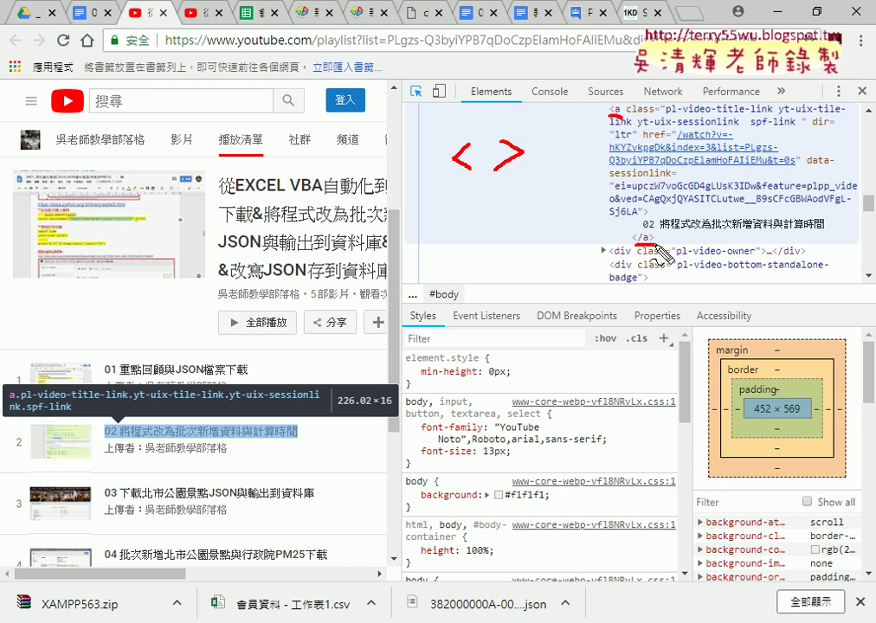
mouse_move(458, 212)
left_mouse_down()
mouse_move(460, 235)
mouse_move(469, 241)
left_mouse_up()
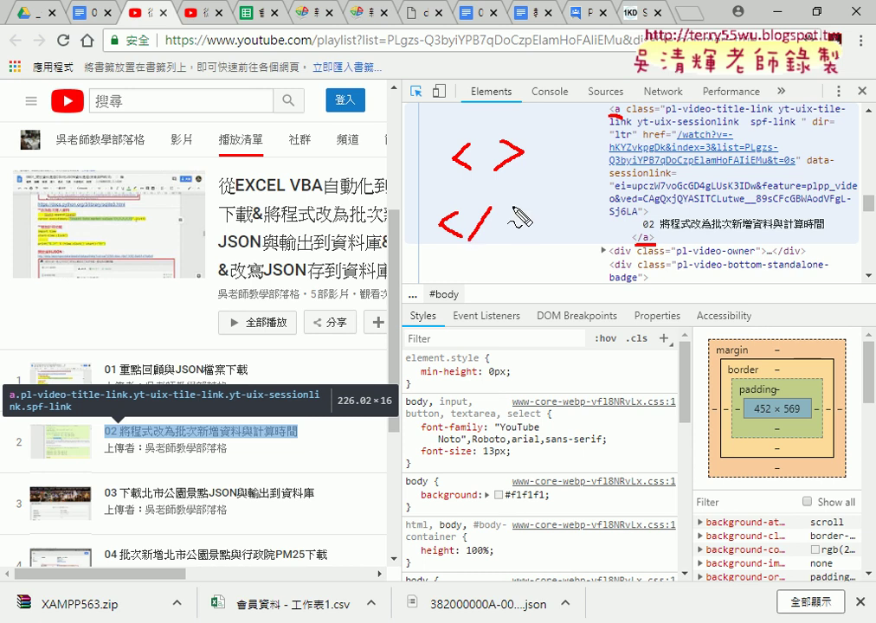
left_click_drag(511, 208, 511, 236)
left_click_drag(451, 253, 532, 254)
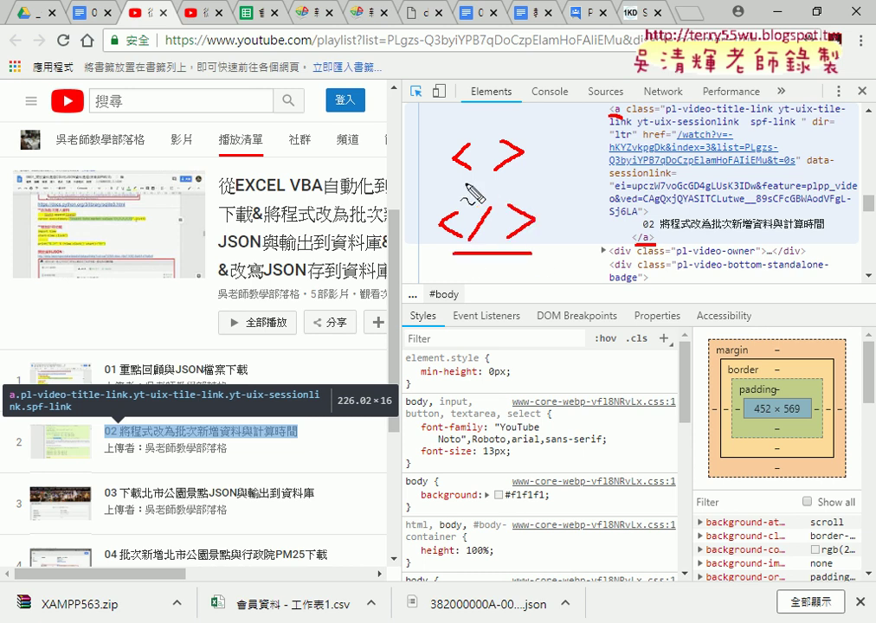
mouse_move(464, 179)
left_mouse_down()
mouse_move(510, 180)
mouse_move(500, 168)
left_mouse_up()
left_click_drag(503, 216, 510, 233)
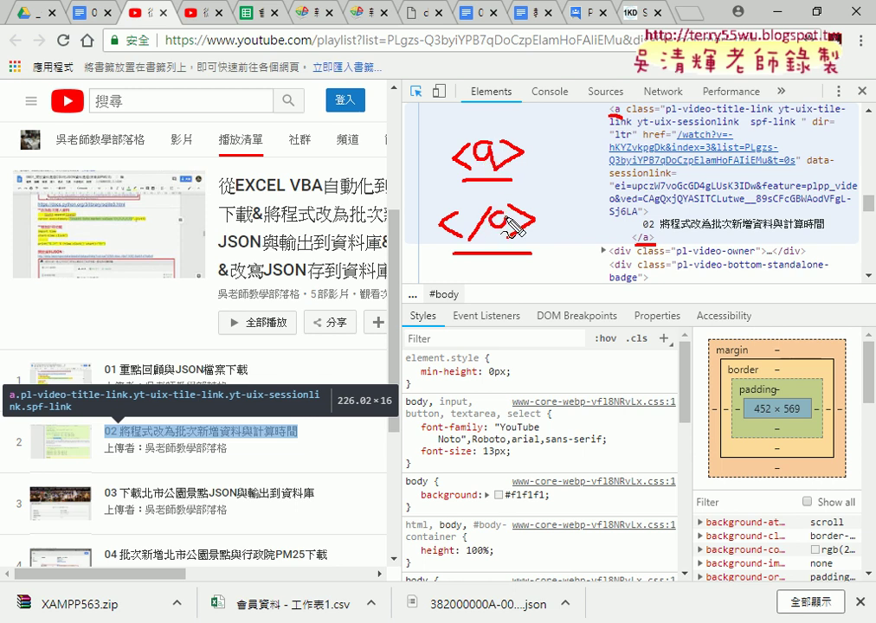
left_click_drag(537, 154, 545, 220)
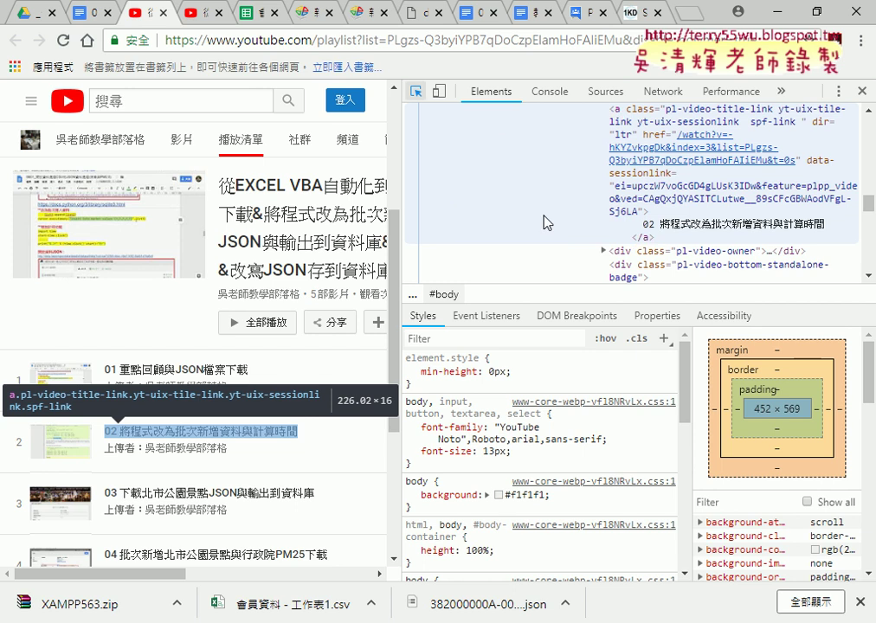
Go back to the Google Docs course notes and scroll to the lotto2.py code with its 開出順序 and 大小順序 output.
left_click(86, 12)
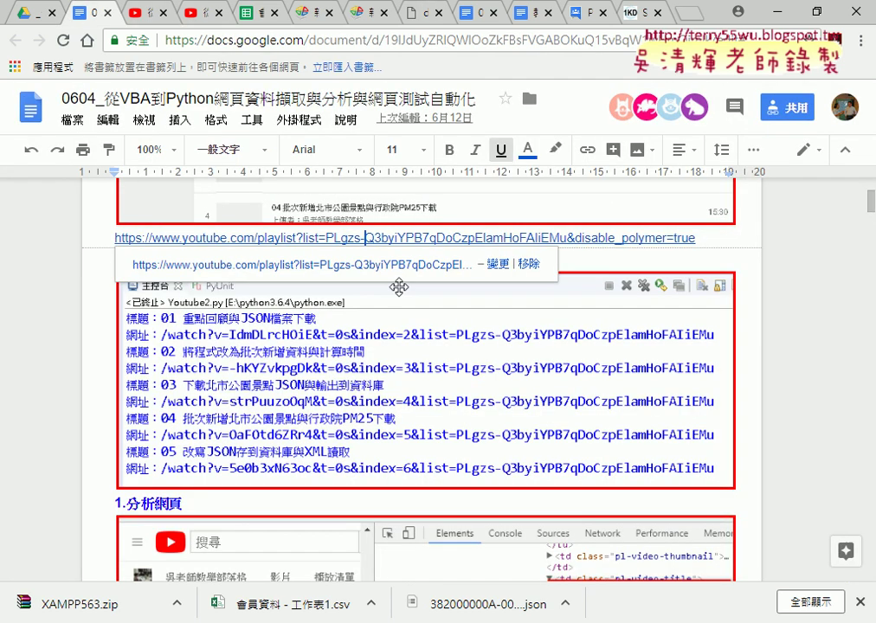
scroll(708, 318, "up", 2)
scroll(739, 325, "up", 1)
scroll(759, 329, "up", 1)
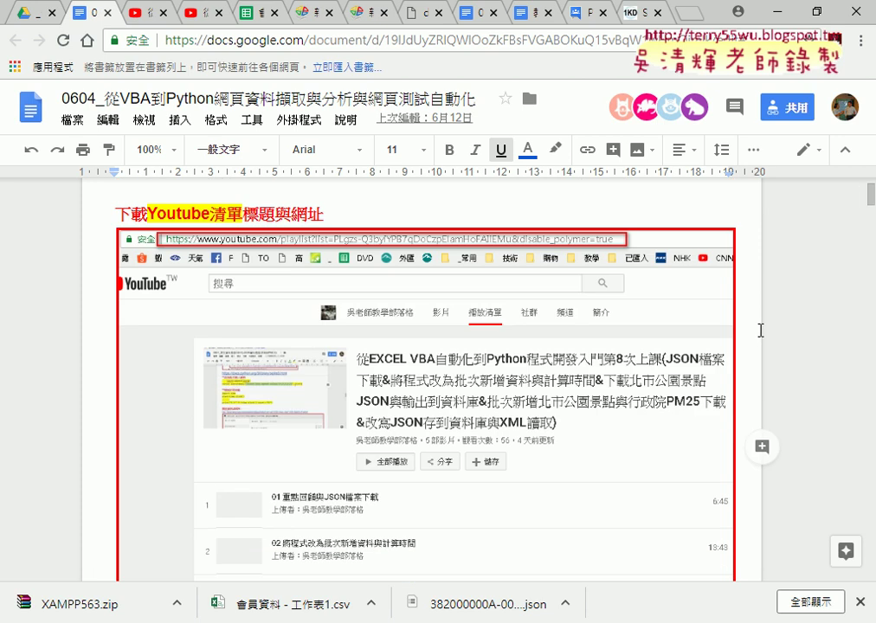
scroll(759, 330, "down", 3)
scroll(759, 329, "down", 6)
scroll(759, 330, "down", 5)
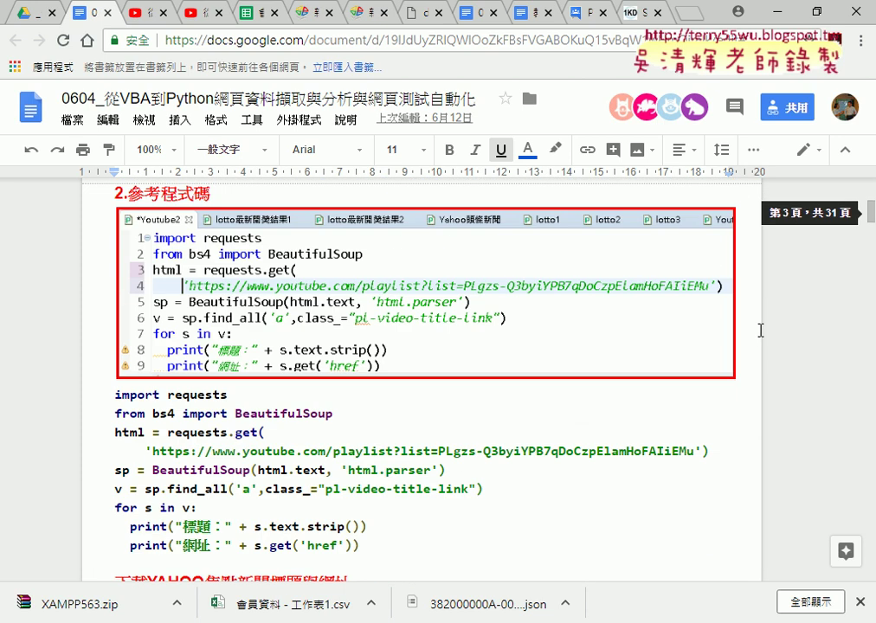
scroll(760, 329, "down", 3)
scroll(759, 329, "down", 2)
scroll(759, 330, "down", 1)
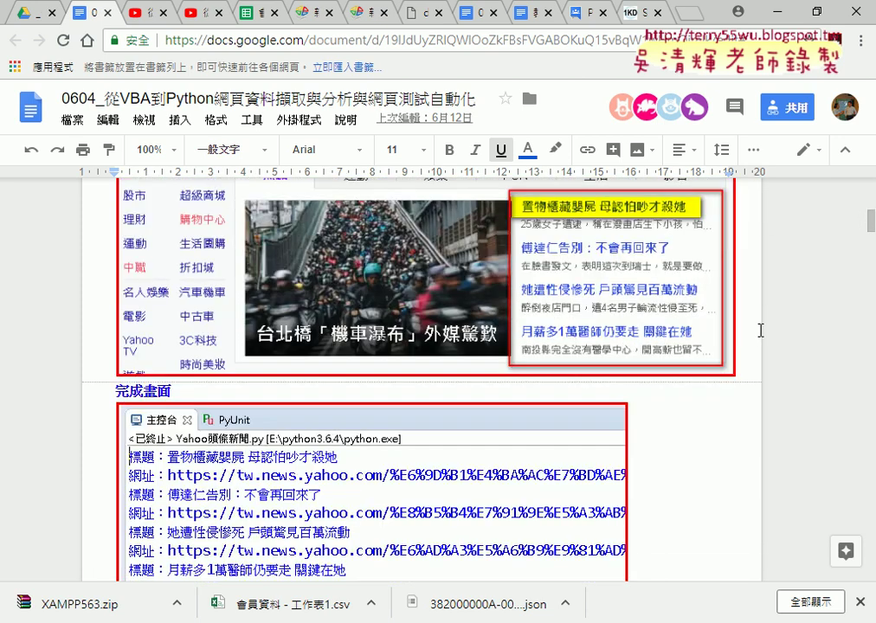
scroll(760, 330, "down", 4)
scroll(759, 329, "down", 3)
scroll(760, 329, "down", 2)
scroll(760, 329, "down", 1)
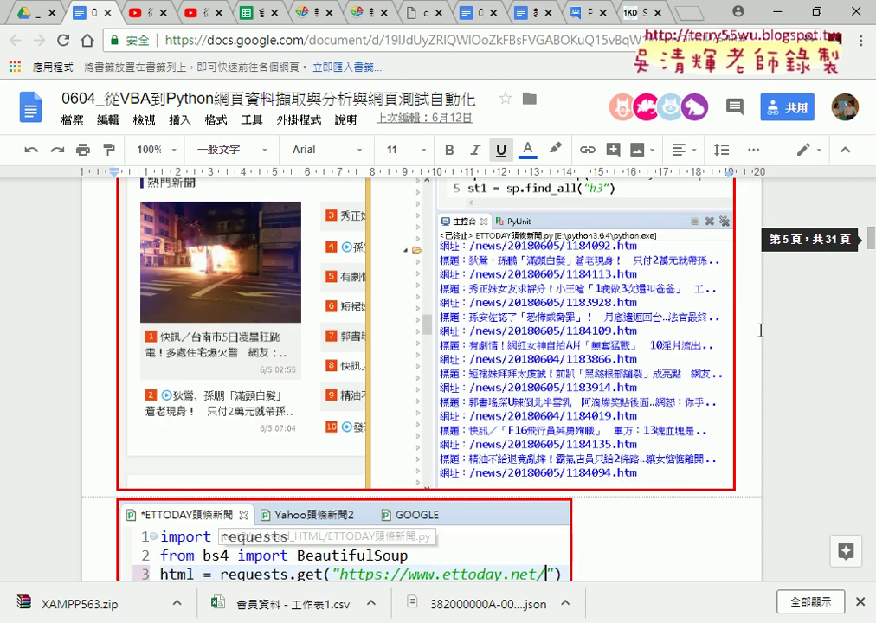
scroll(759, 330, "down", 1)
scroll(759, 329, "down", 4)
scroll(760, 329, "down", 5)
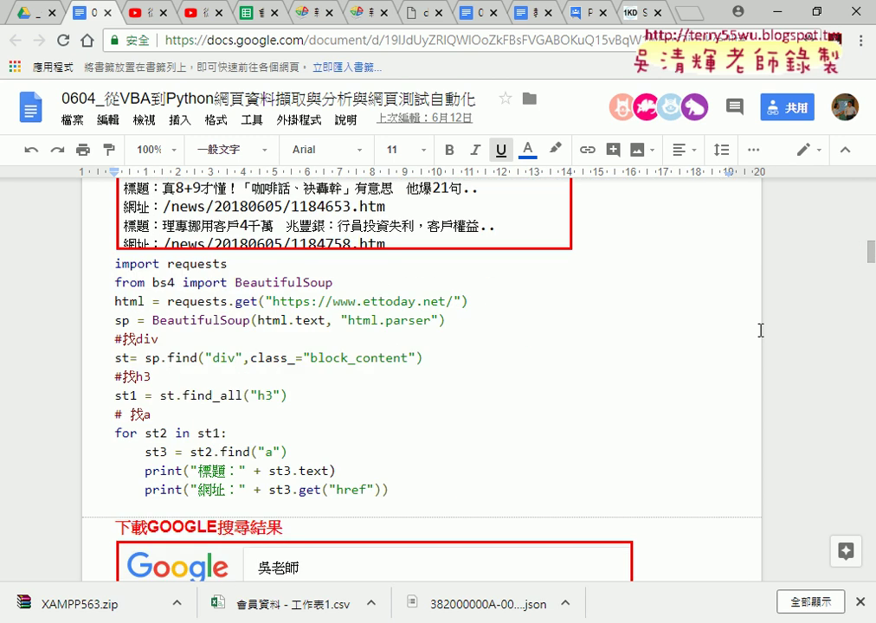
scroll(759, 330, "down", 2)
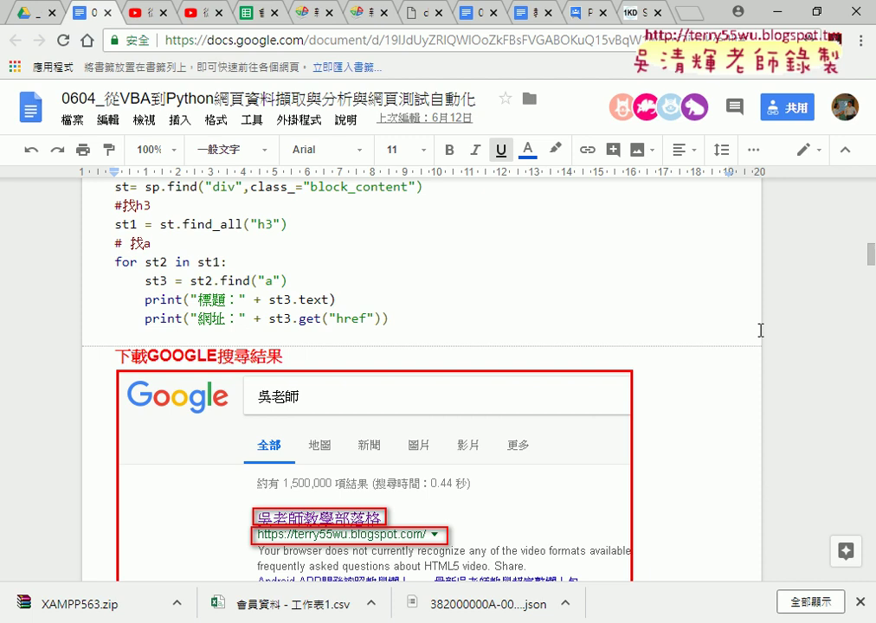
scroll(760, 330, "down", 6)
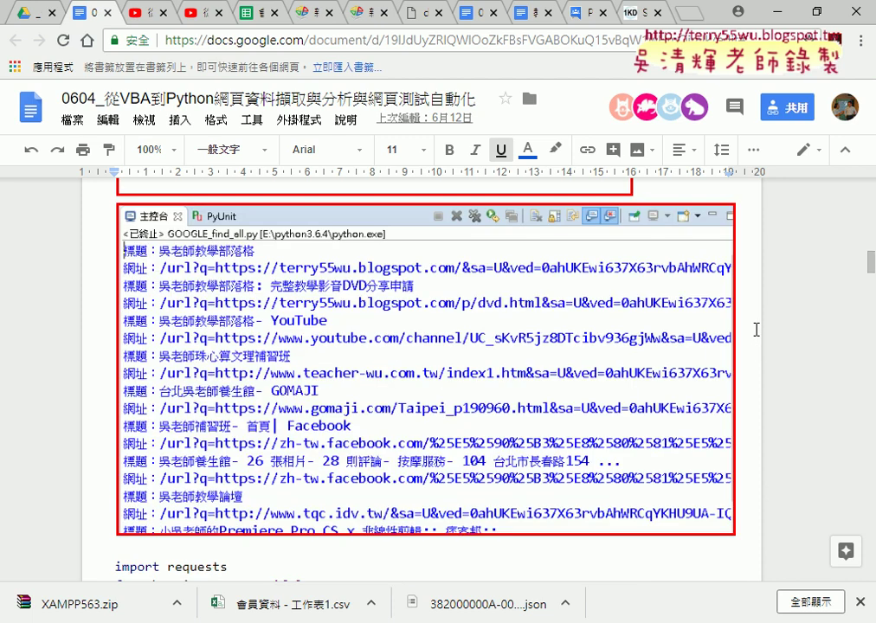
scroll(760, 330, "down", 3)
scroll(757, 330, "down", 3)
scroll(755, 329, "down", 3)
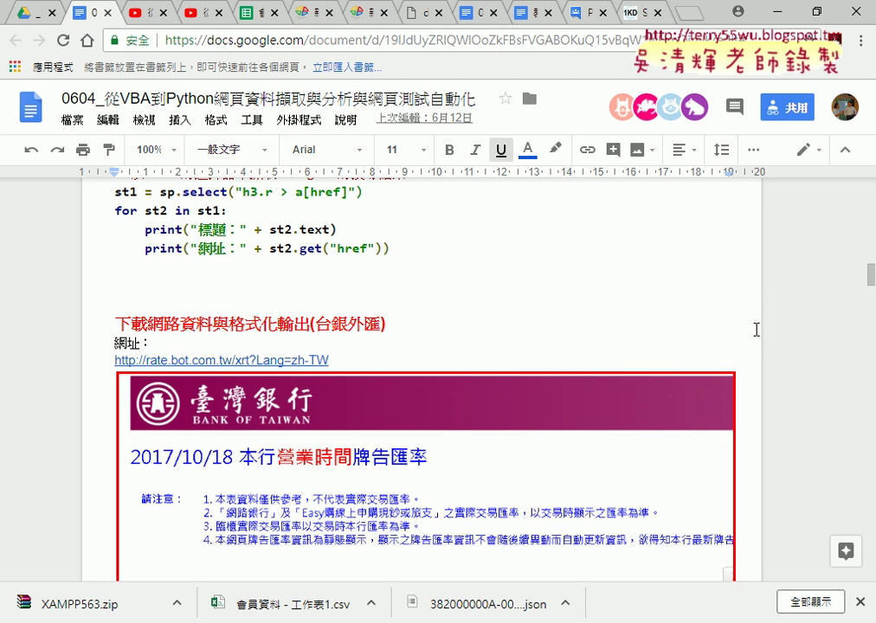
scroll(755, 330, "down", 4)
scroll(756, 330, "down", 4)
scroll(756, 329, "down", 4)
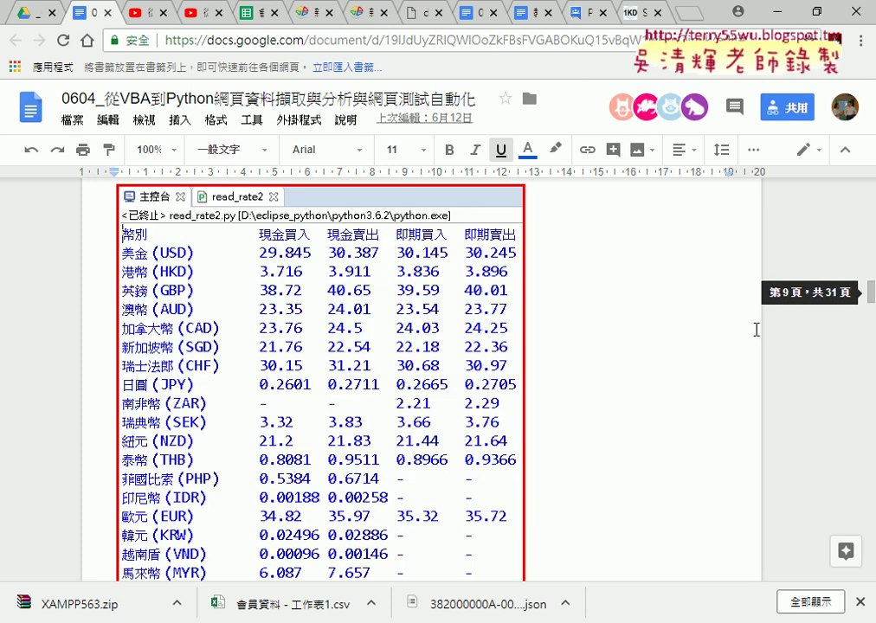
scroll(756, 329, "down", 4)
scroll(755, 330, "down", 4)
scroll(755, 329, "down", 4)
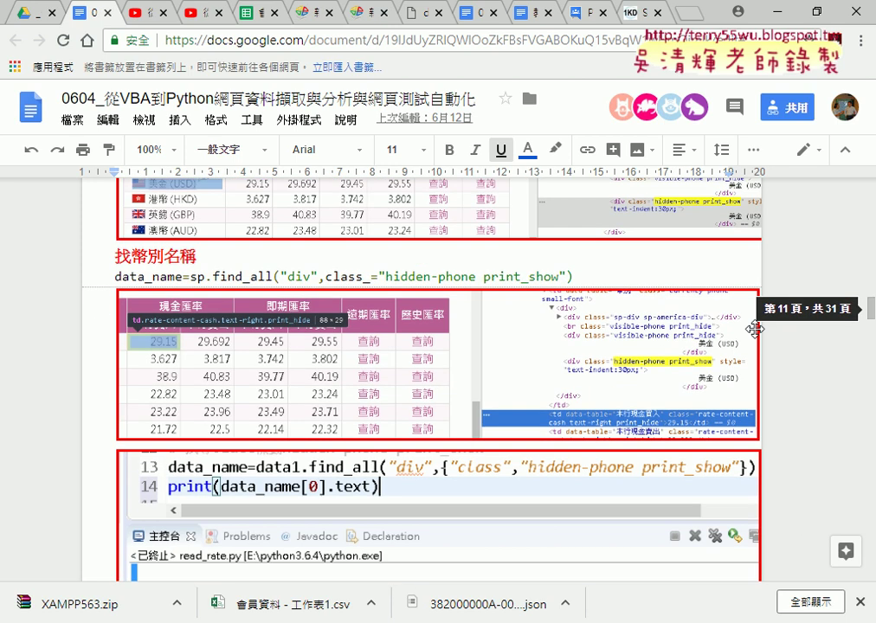
scroll(756, 329, "down", 4)
scroll(754, 329, "down", 4)
scroll(754, 329, "down", 4)
scroll(754, 329, "down", 4)
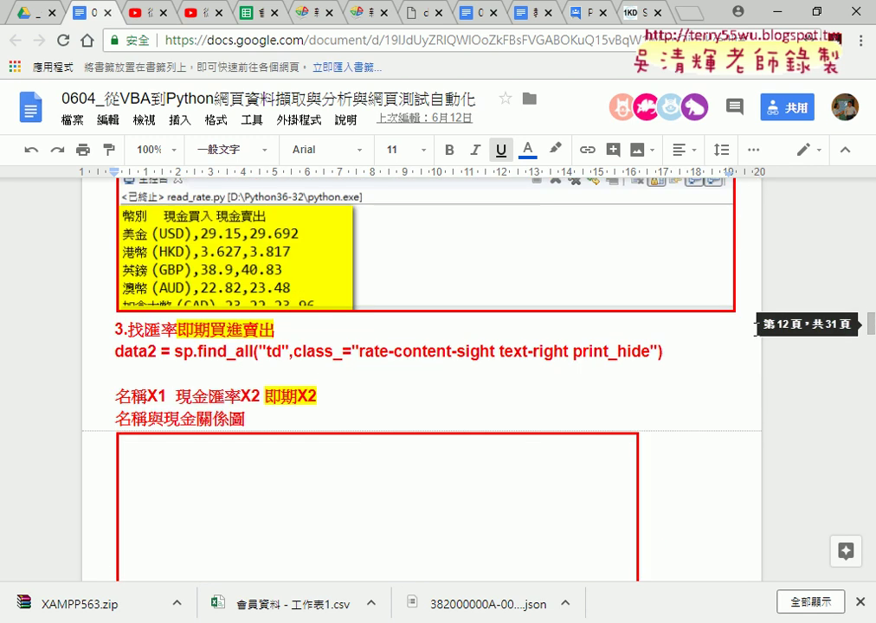
scroll(754, 329, "down", 4)
scroll(755, 330, "down", 4)
scroll(755, 330, "down", 5)
scroll(755, 330, "down", 4)
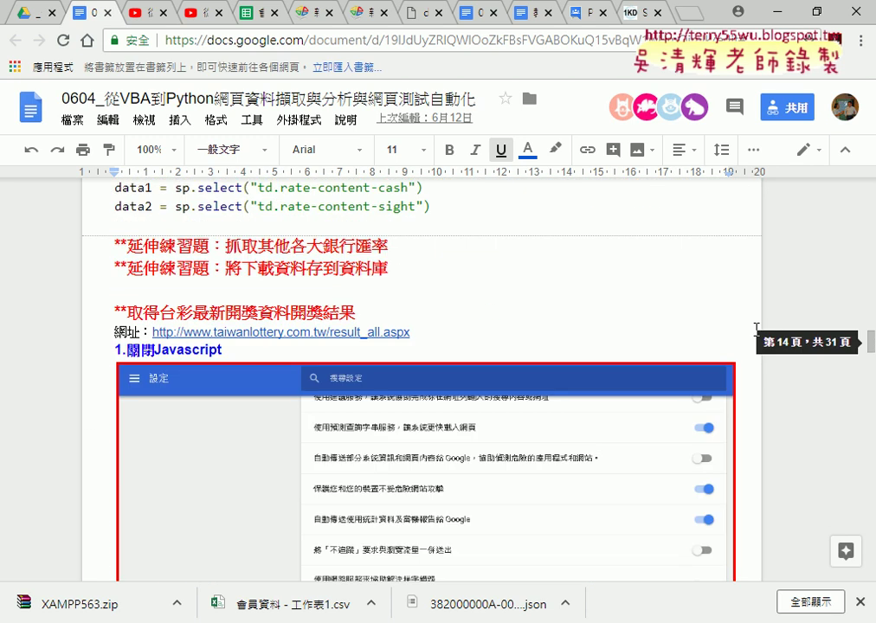
scroll(756, 329, "down", 2)
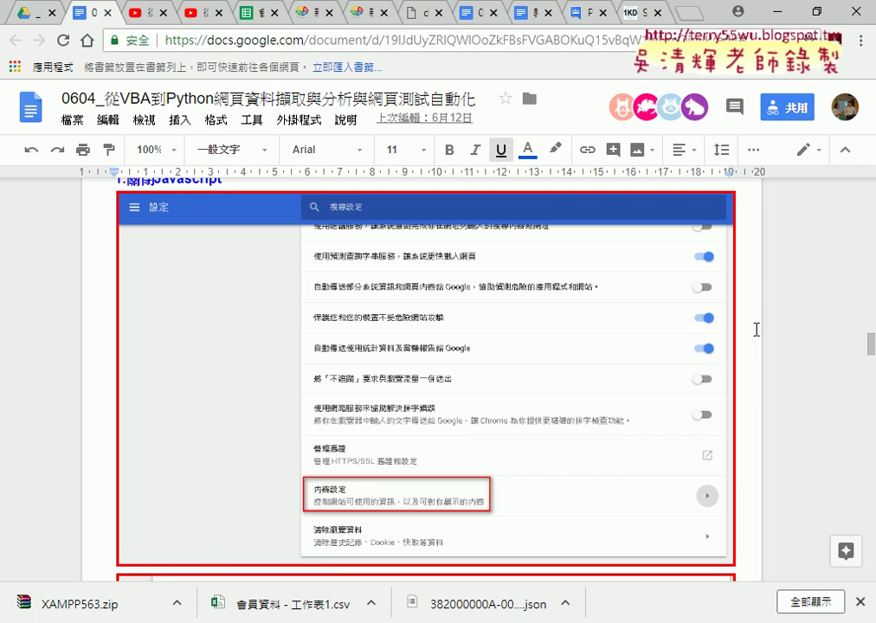
scroll(755, 330, "down", 4)
scroll(756, 329, "down", 3)
scroll(755, 330, "down", 4)
scroll(755, 330, "up", 2)
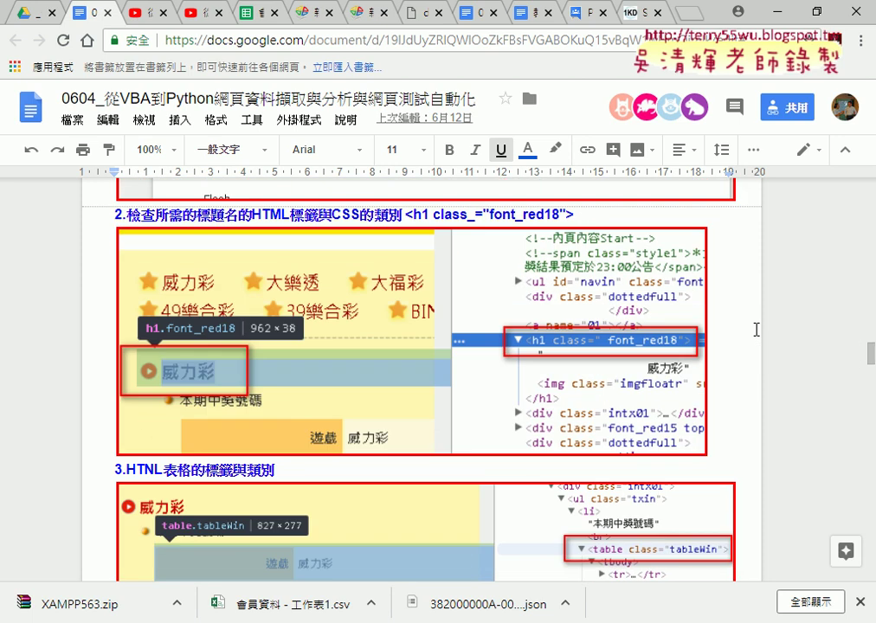
scroll(755, 330, "down", 1)
scroll(755, 330, "down", 4)
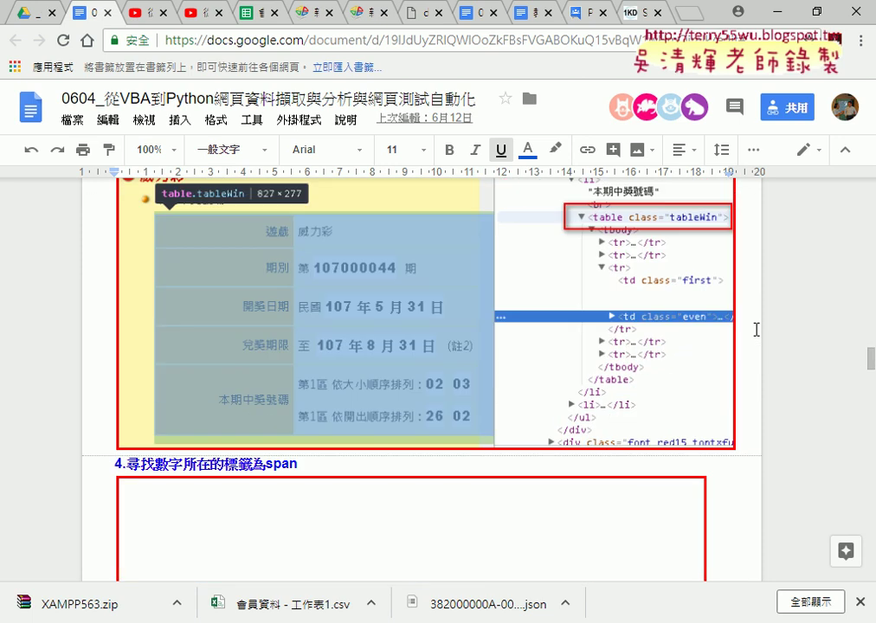
scroll(755, 329, "down", 4)
scroll(756, 329, "down", 3)
scroll(756, 329, "down", 4)
scroll(755, 329, "down", 4)
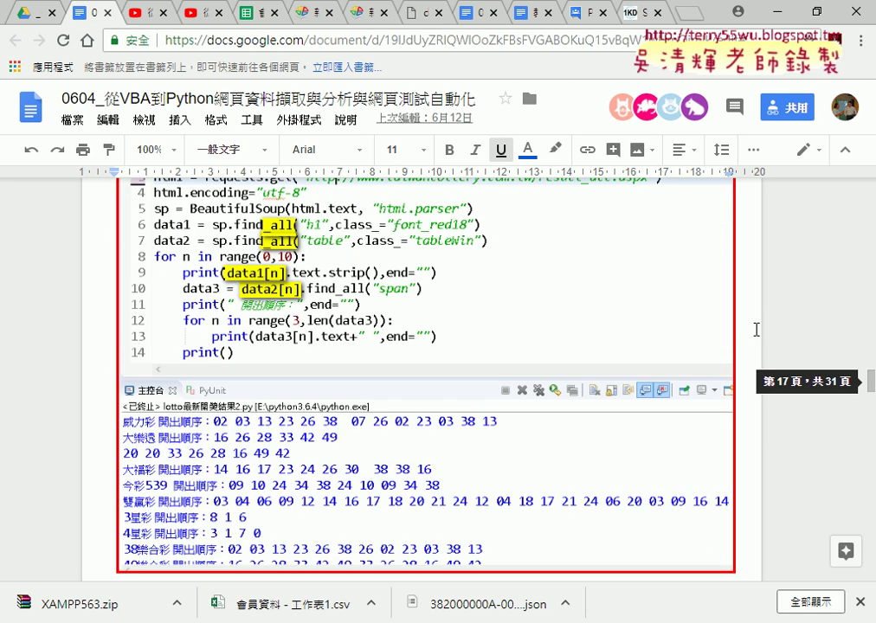
scroll(755, 329, "down", 4)
scroll(755, 329, "down", 3)
scroll(755, 330, "down", 2)
scroll(756, 330, "down", 4)
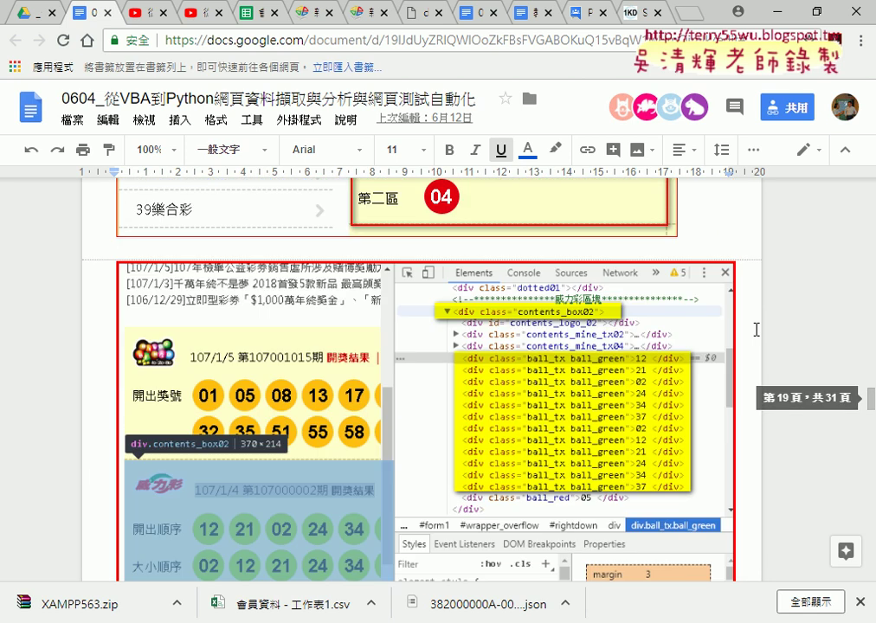
scroll(755, 329, "down", 2)
scroll(755, 329, "down", 3)
scroll(756, 329, "down", 3)
scroll(755, 330, "down", 1)
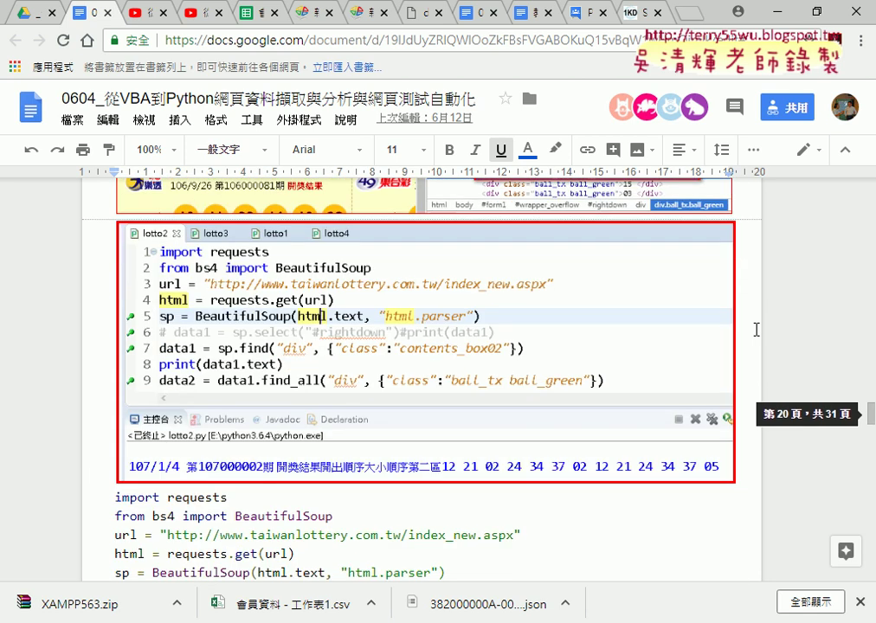
scroll(755, 330, "down", 2)
scroll(756, 329, "down", 3)
scroll(756, 330, "down", 1)
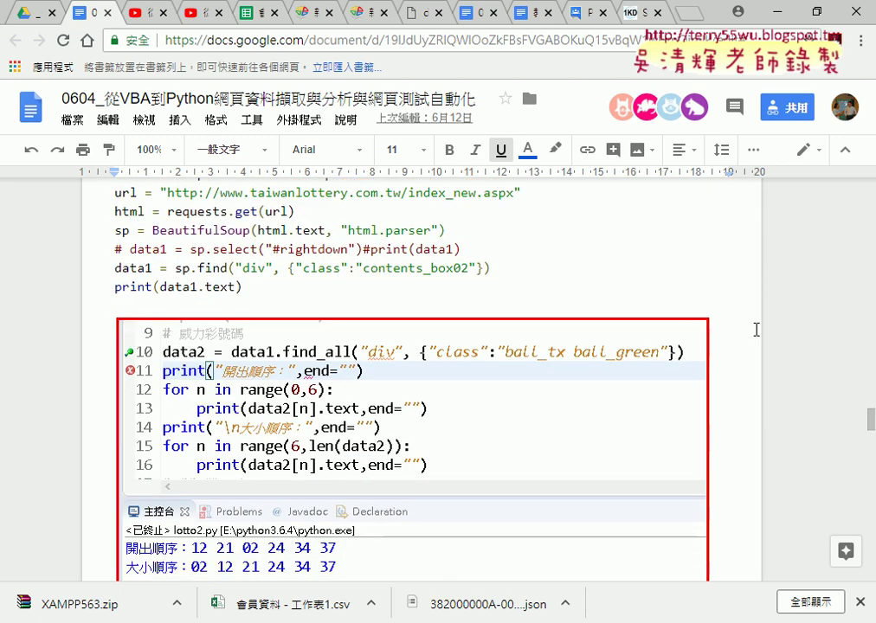